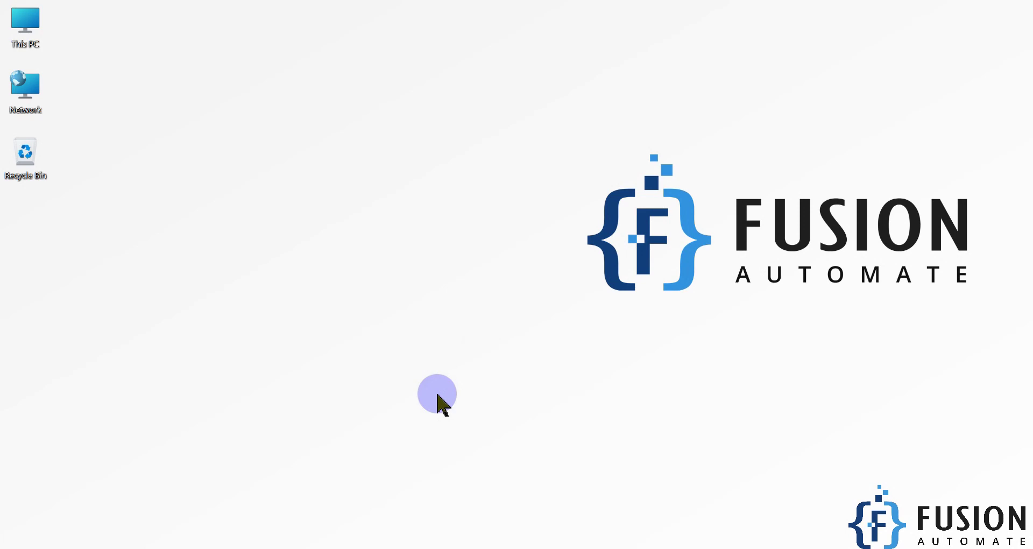
Step: Bring up the Prosys OPC UA Simulation Server window showing the running server
left_click(355, 547)
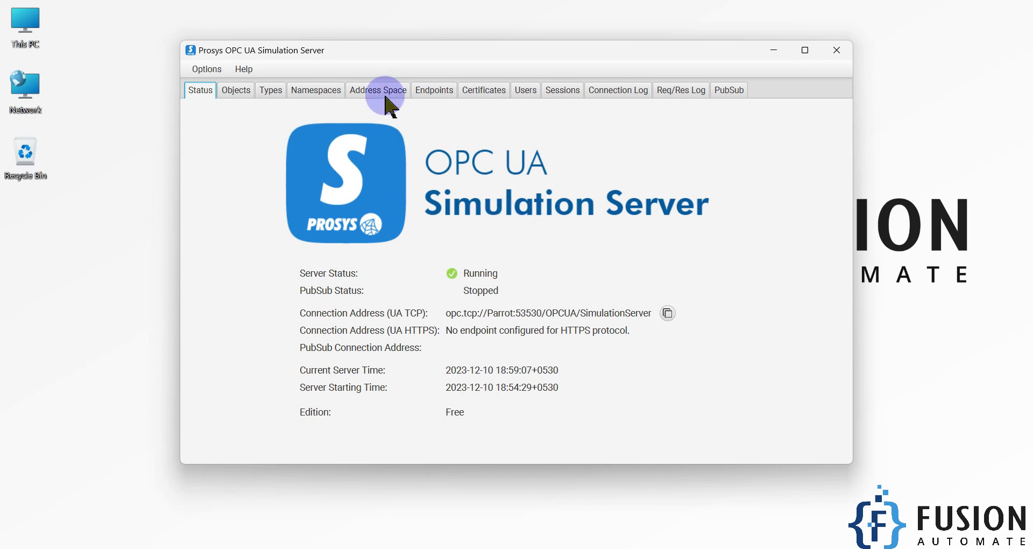
Step: Inspect the Simulation folder's Constant, Counter, Random and Sawtooth attributes in the Address Space tab
left_click(378, 90)
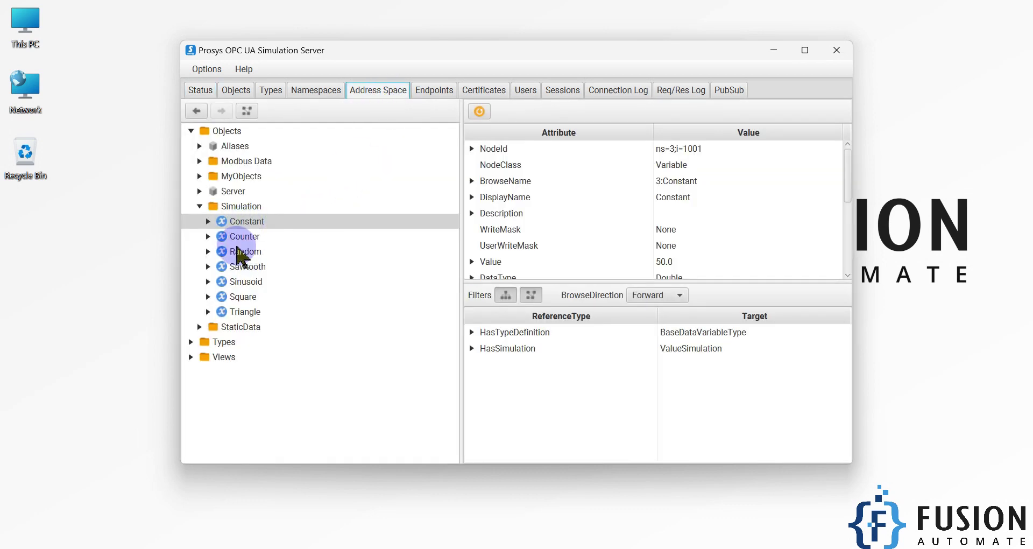
left_click(241, 206)
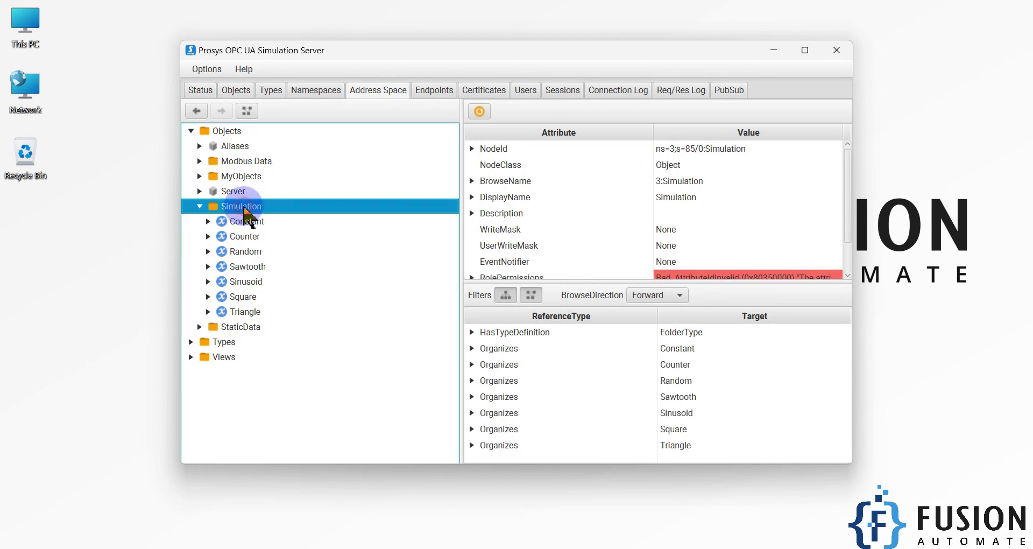
left_click(248, 221)
left_click(251, 236)
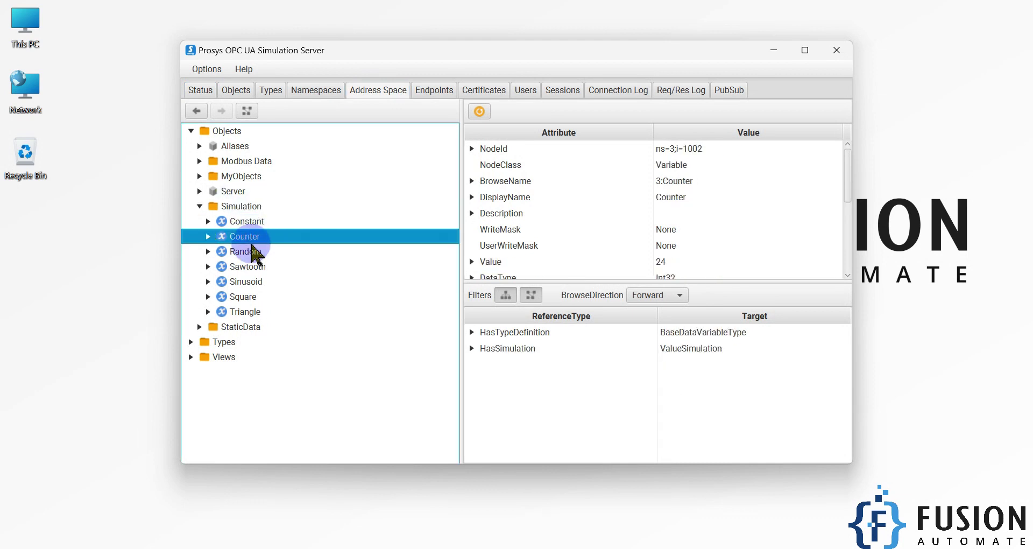
left_click(249, 252)
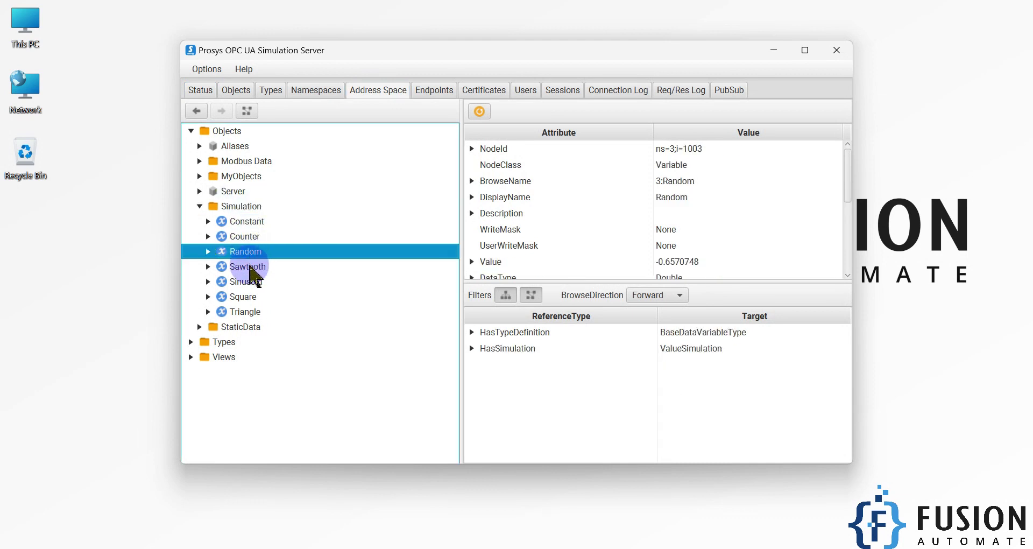
left_click(250, 267)
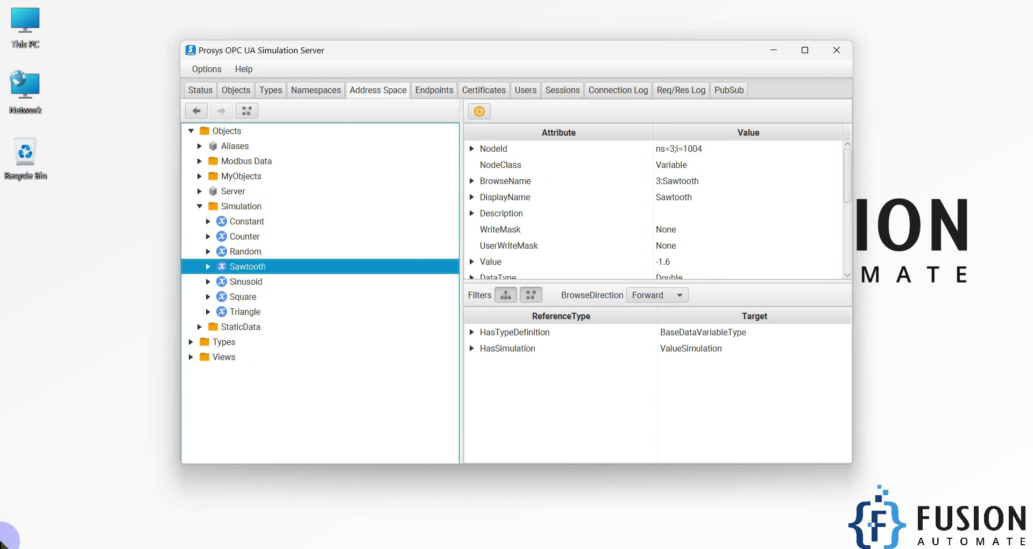
key("super")
Step: Launch UaExpert from a Start search for 'ua' and dismiss its update notice
type("ua")
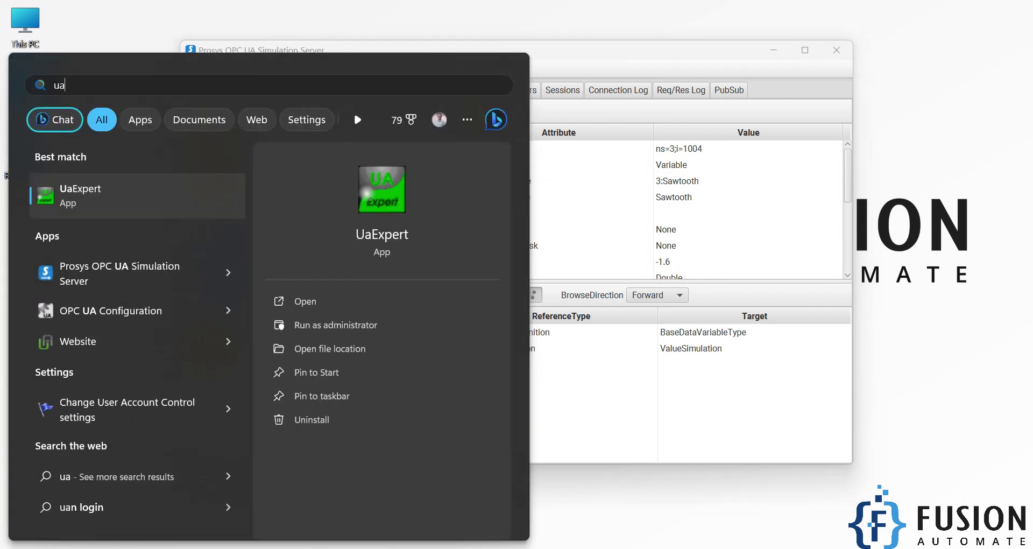
key("Escape")
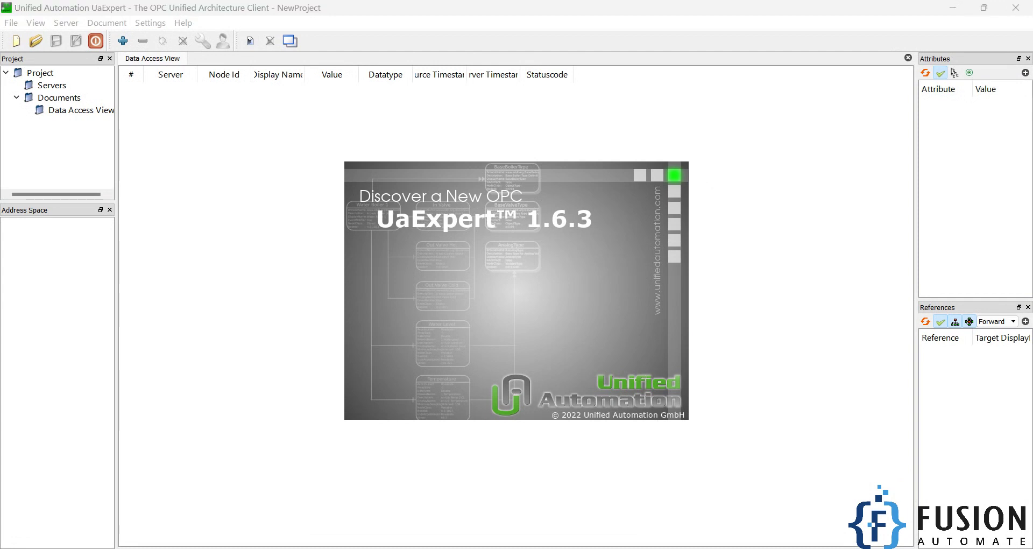
left_click(602, 300)
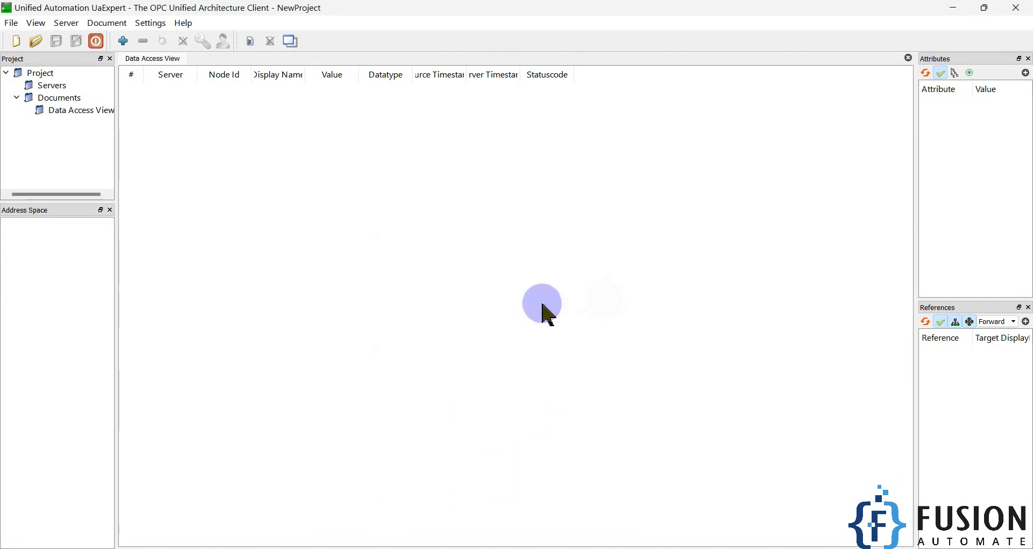
Step: Add and connect the Prosys_OPCUA_Simulation_Server in UaExpert
left_click(125, 42)
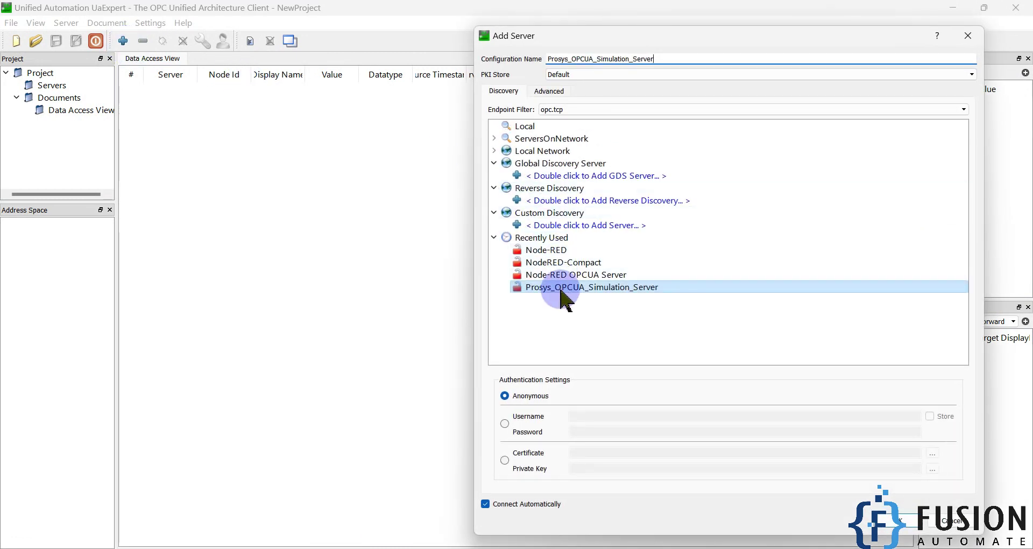
mouse_move(554, 290)
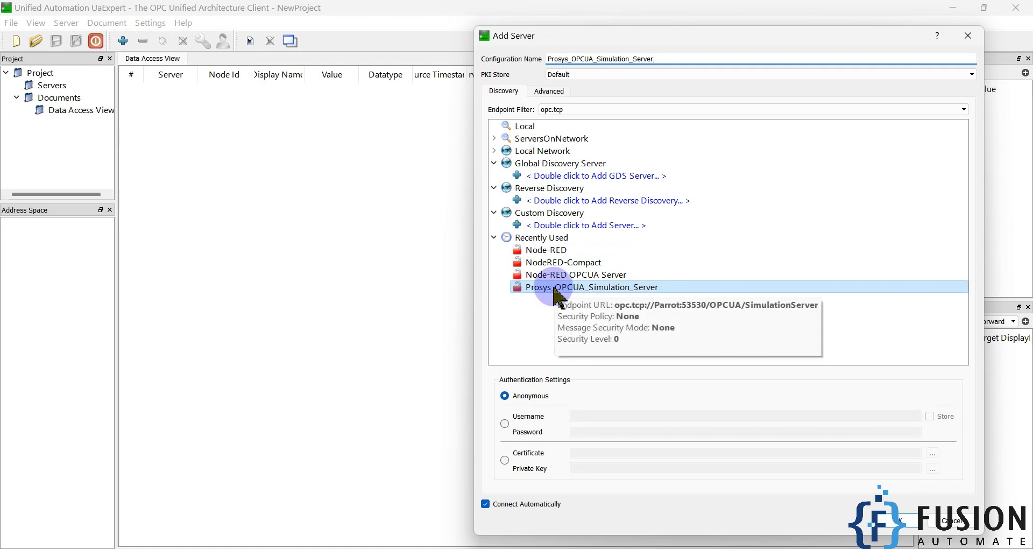
double_click(554, 291)
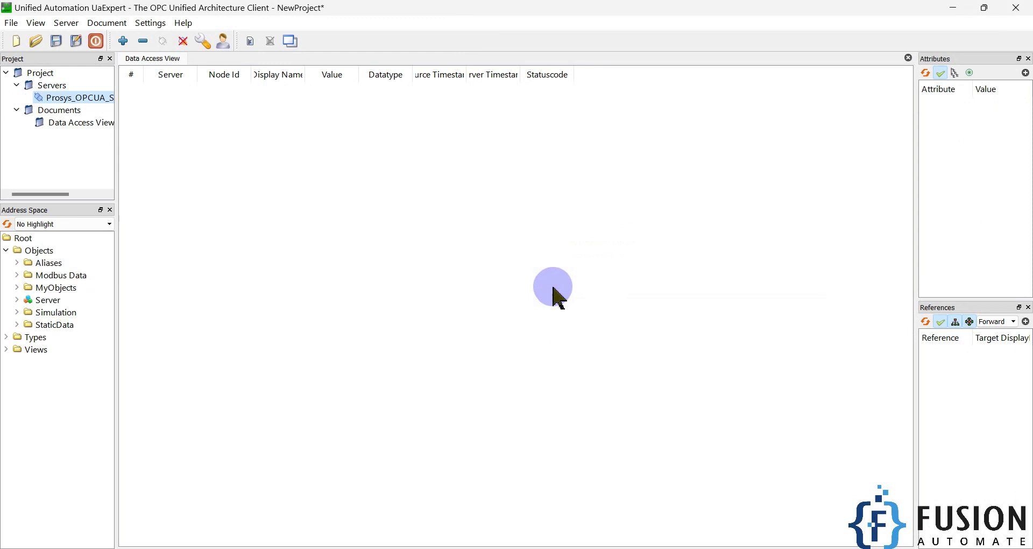
Step: Monitor Constant through Triangle in the Data Access View, then bring up the LabVIEW panel
left_click(16, 312)
left_click_drag(48, 325, 281, 212)
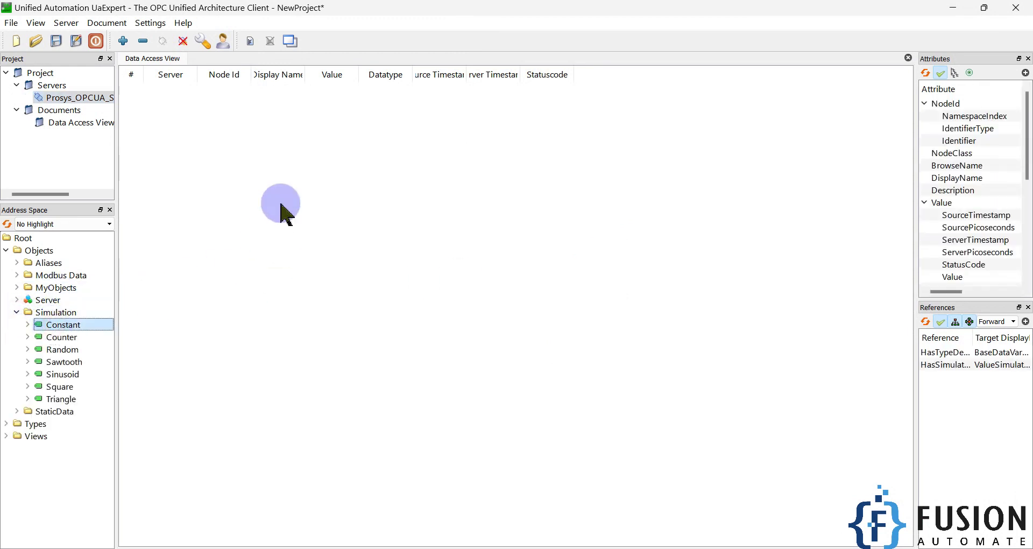
left_click_drag(73, 337, 230, 281)
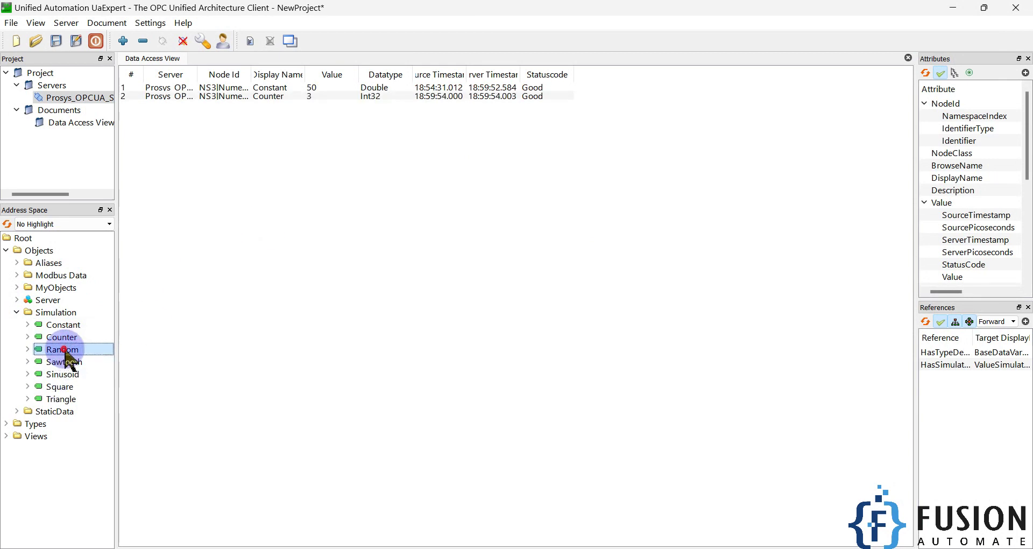
left_click_drag(63, 351, 276, 247)
left_click_drag(61, 365, 265, 276)
left_click_drag(56, 387, 367, 247)
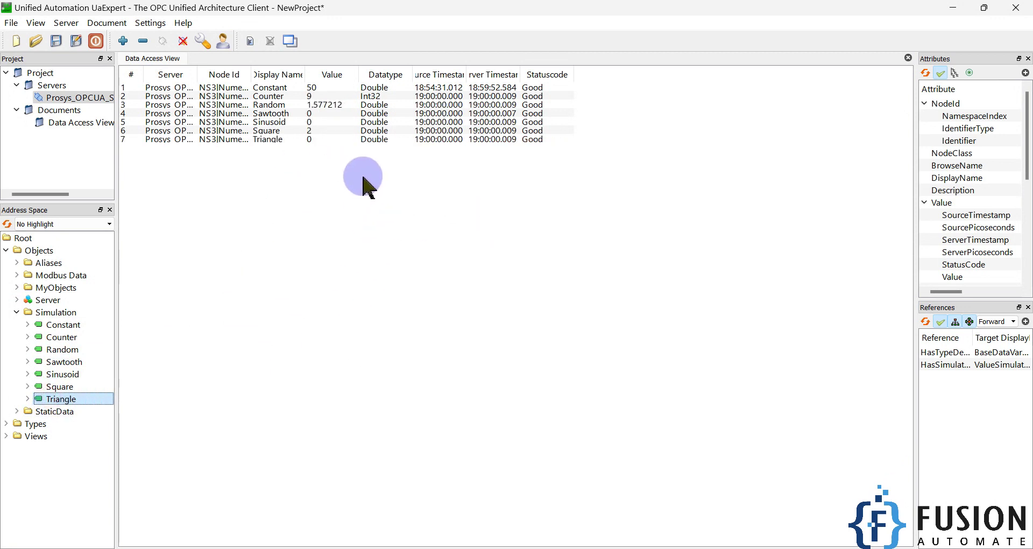
left_click(350, 207)
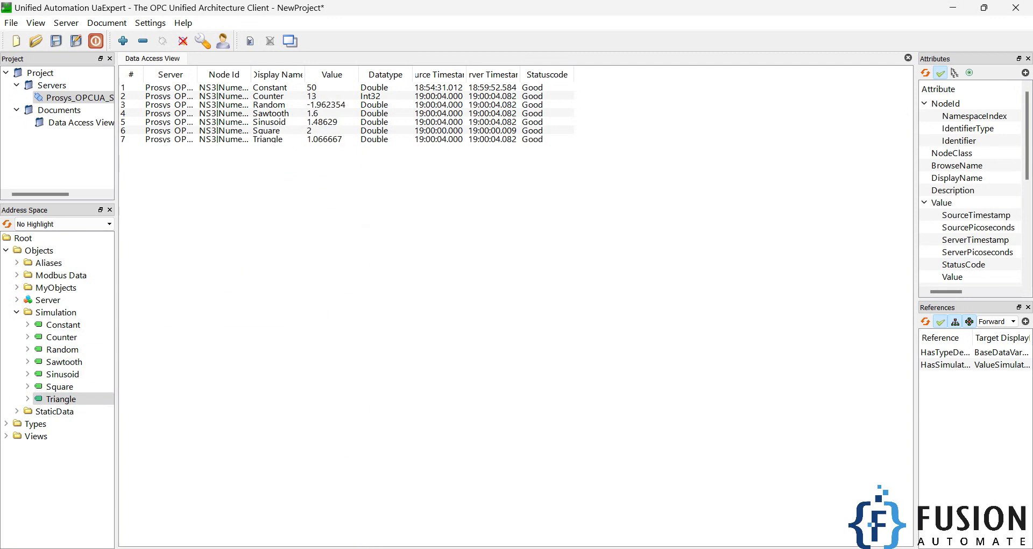
mouse_move(347, 547)
left_click(348, 490)
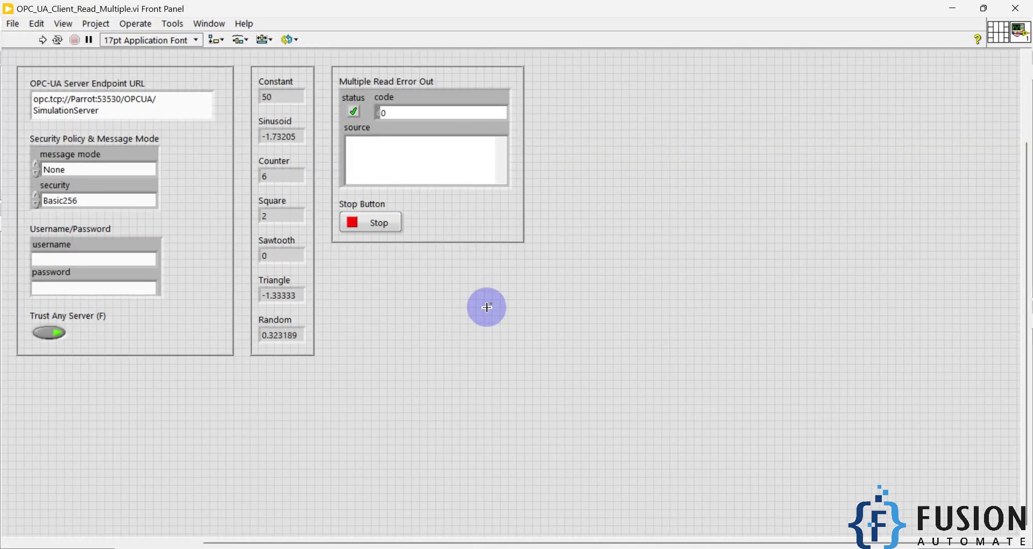
Step: Paste the copied Prosys UA TCP address into LabVIEW's Endpoint URL field
left_click(172, 113)
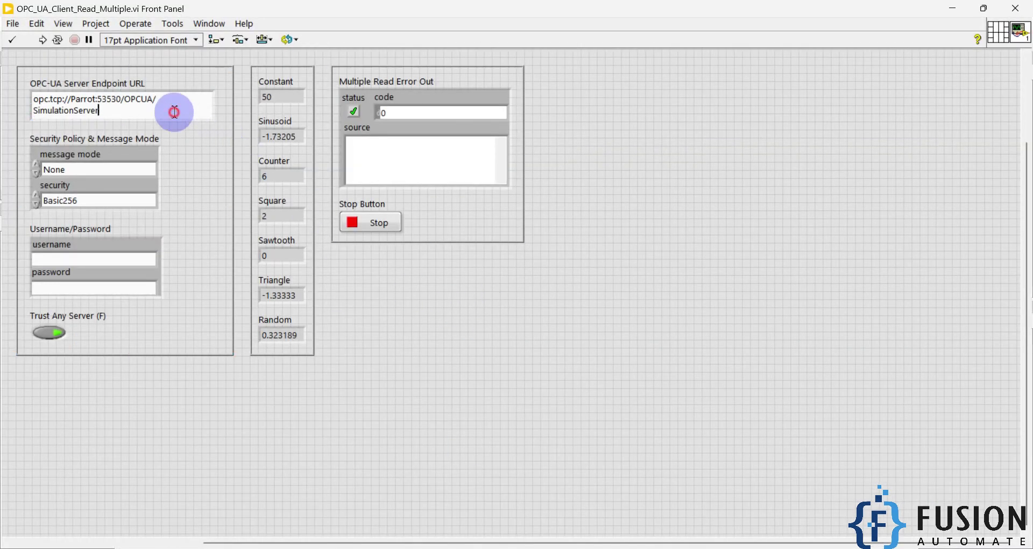
left_click_drag(142, 114, 38, 99)
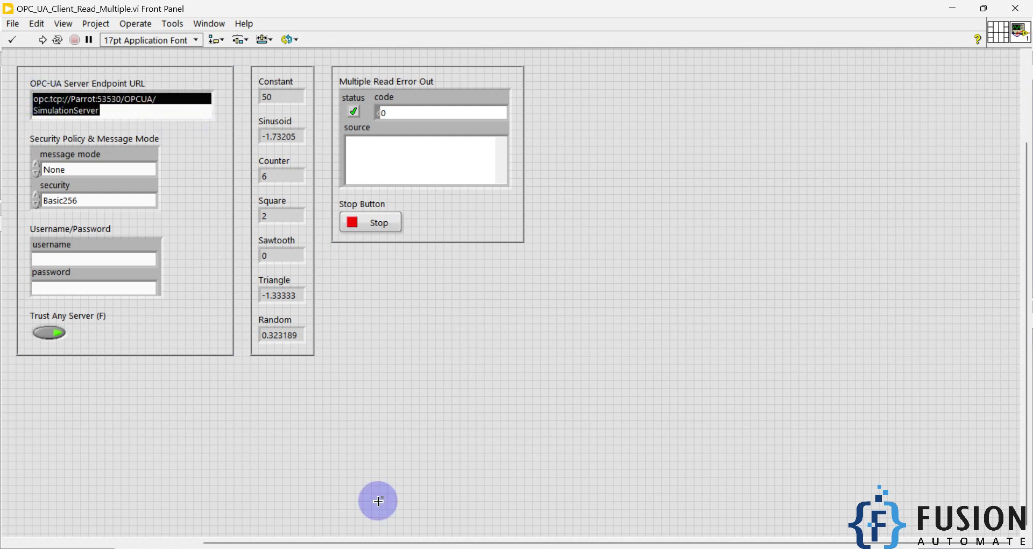
left_click(372, 523)
left_click(200, 90)
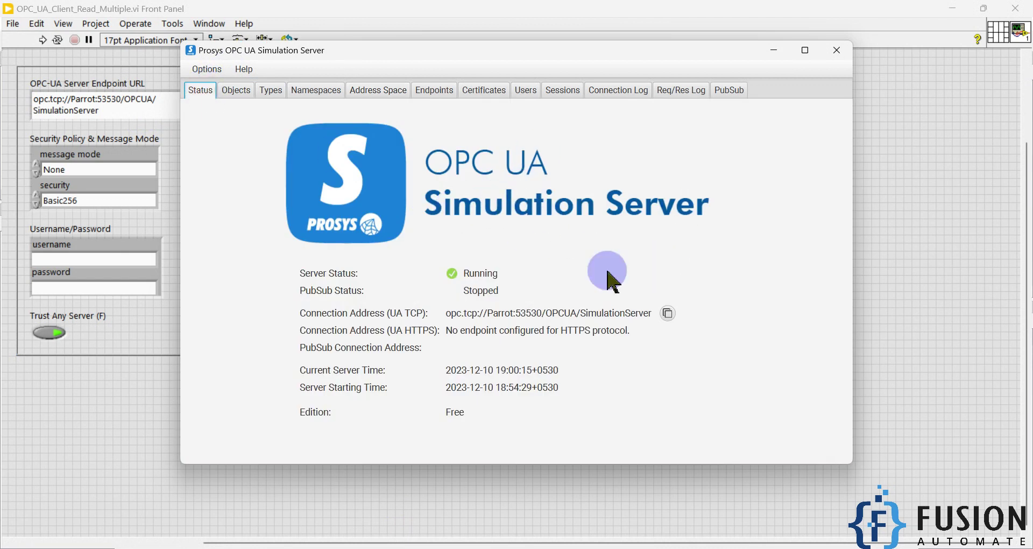
left_click(667, 314)
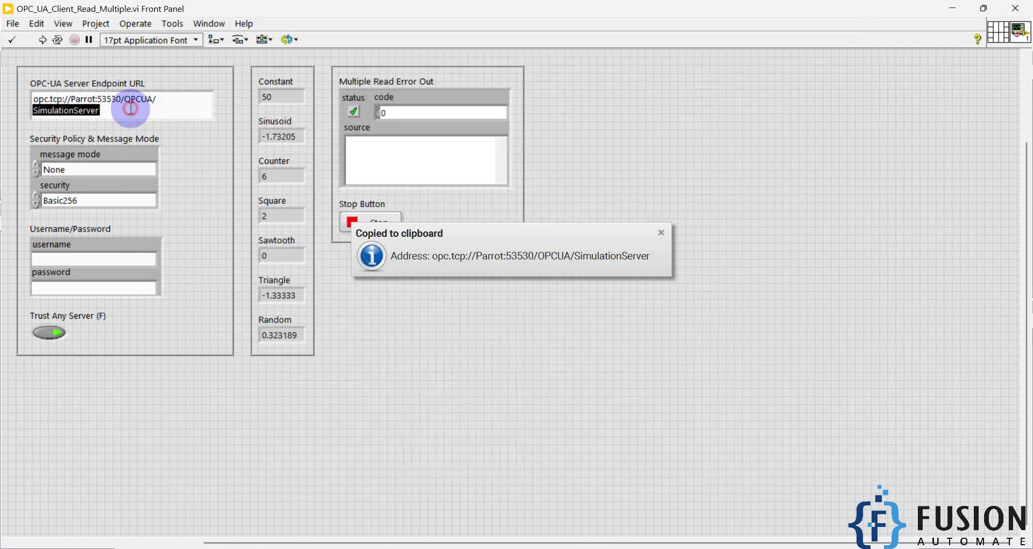
triple_click(131, 107)
key("ctrl+v")
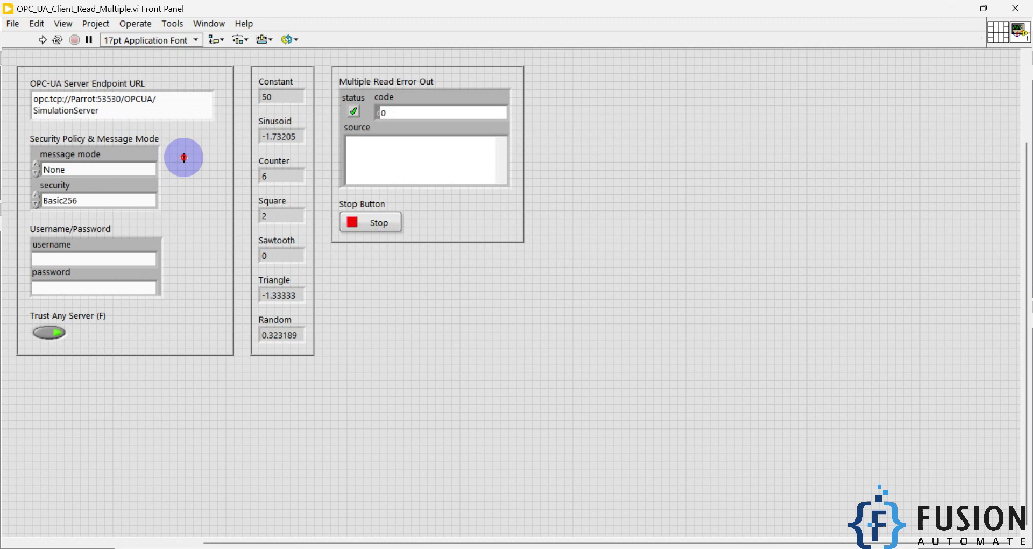
left_click(180, 203)
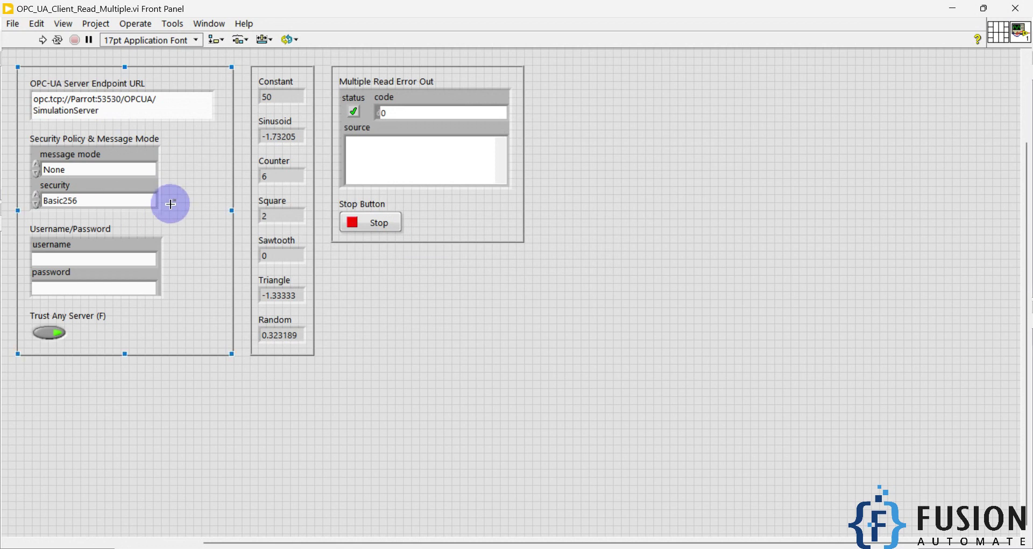
left_click(104, 171)
left_click(72, 204)
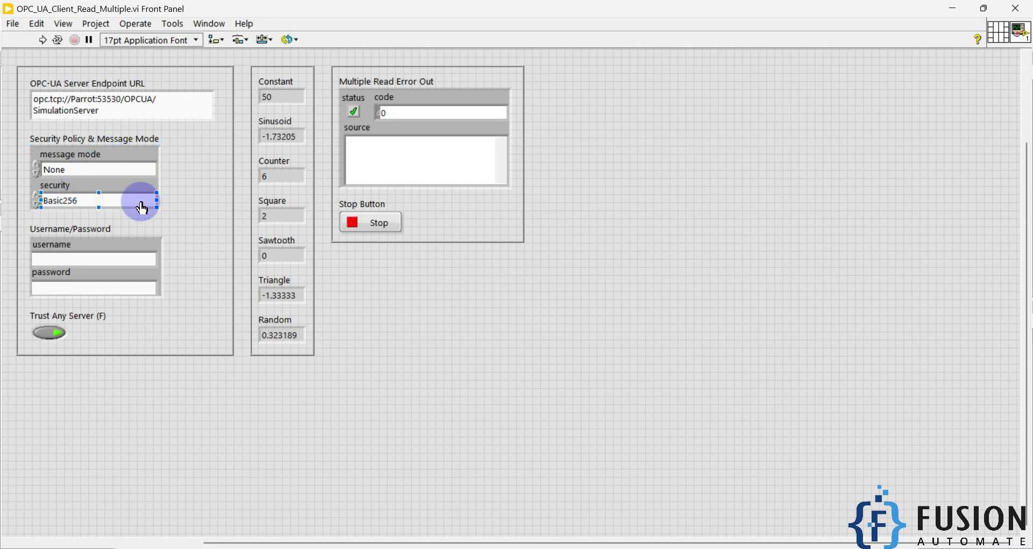
left_click(172, 204)
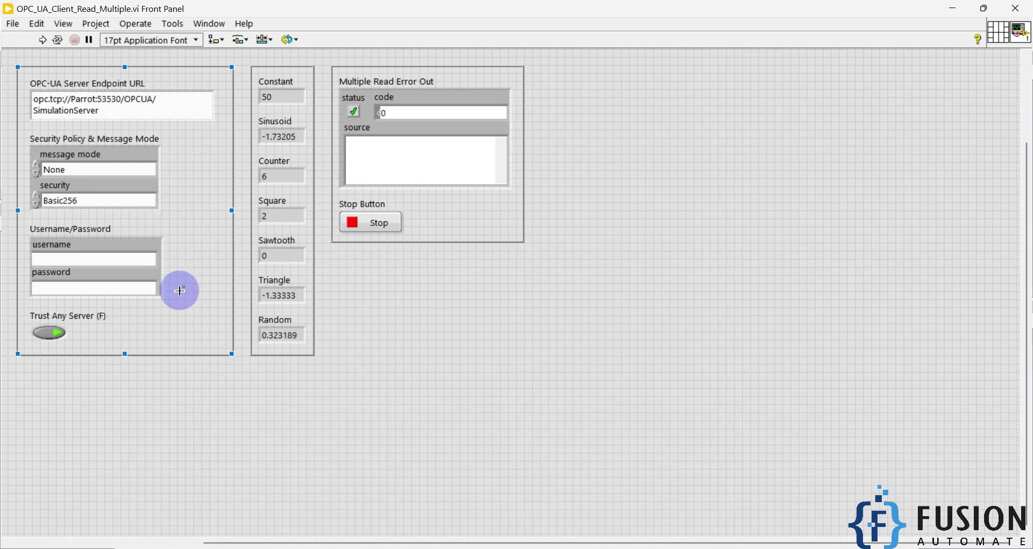
left_click_drag(180, 294, 23, 215)
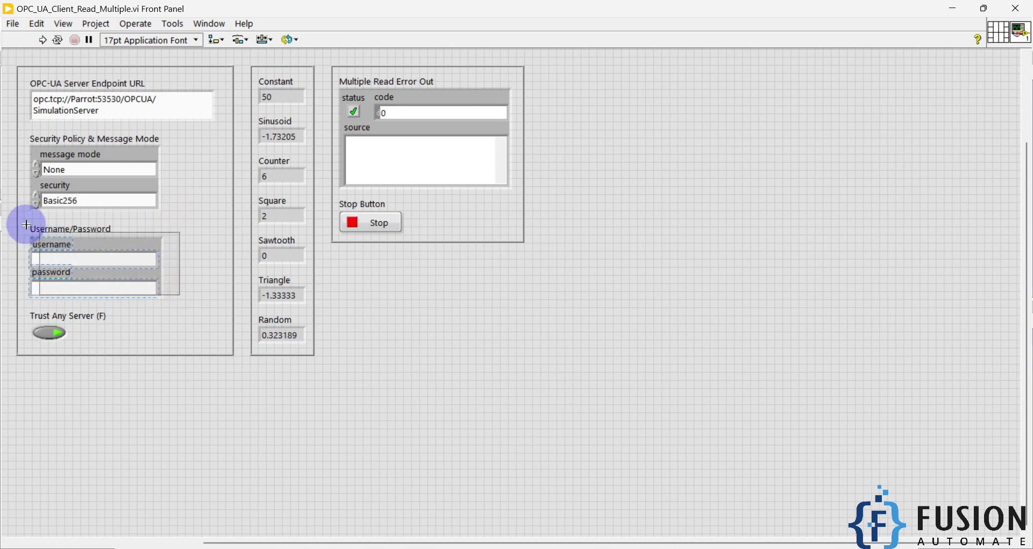
left_click(182, 261)
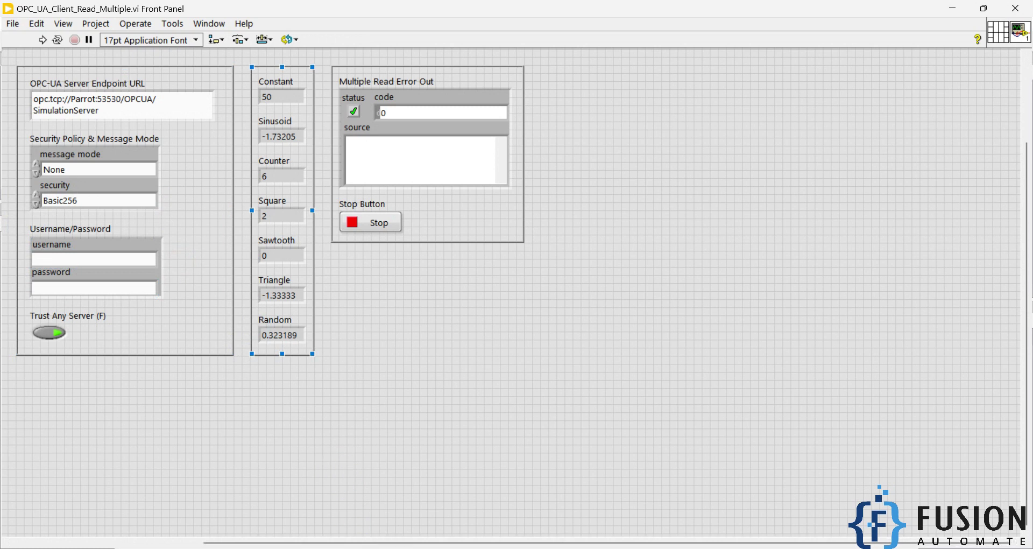
left_click(352, 544)
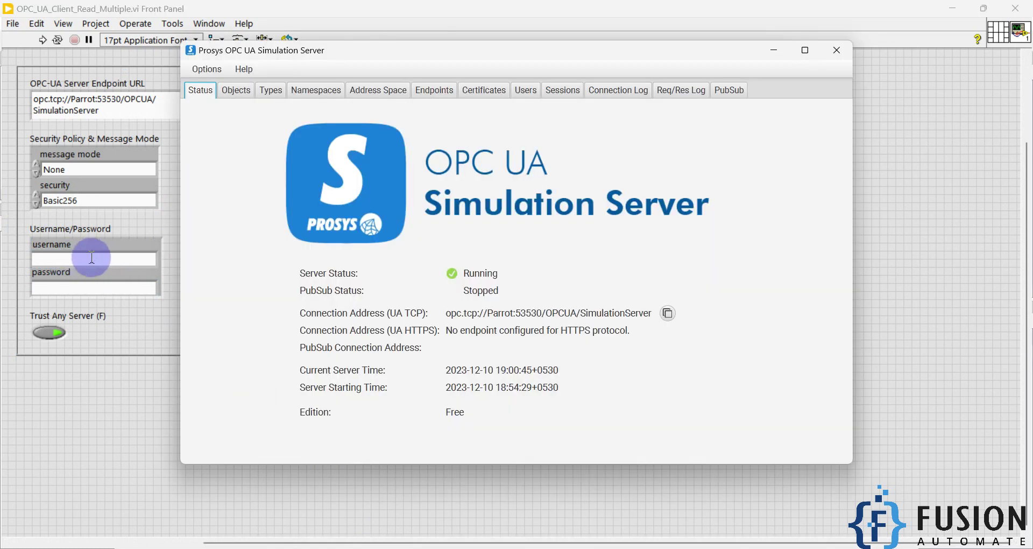
left_click(79, 332)
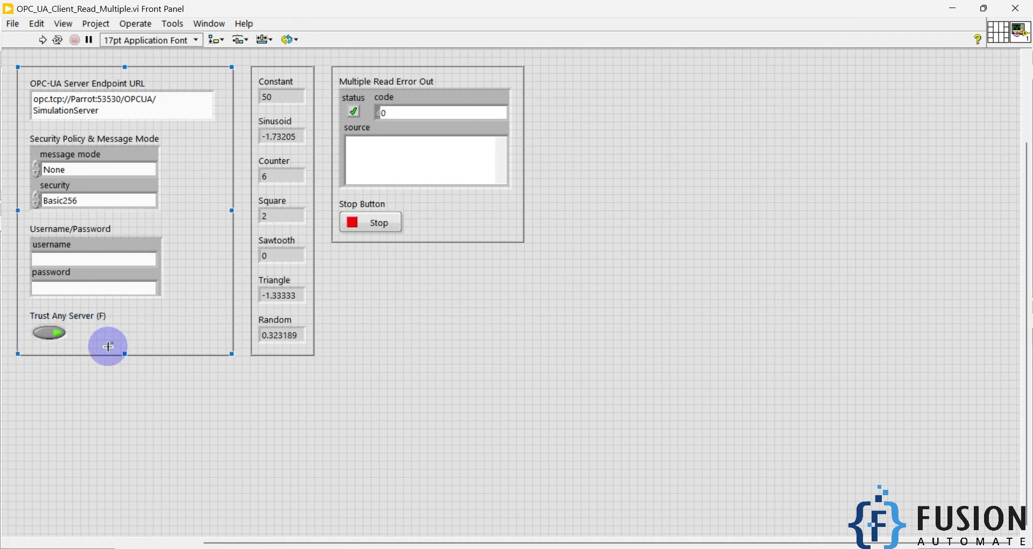
left_click(43, 334)
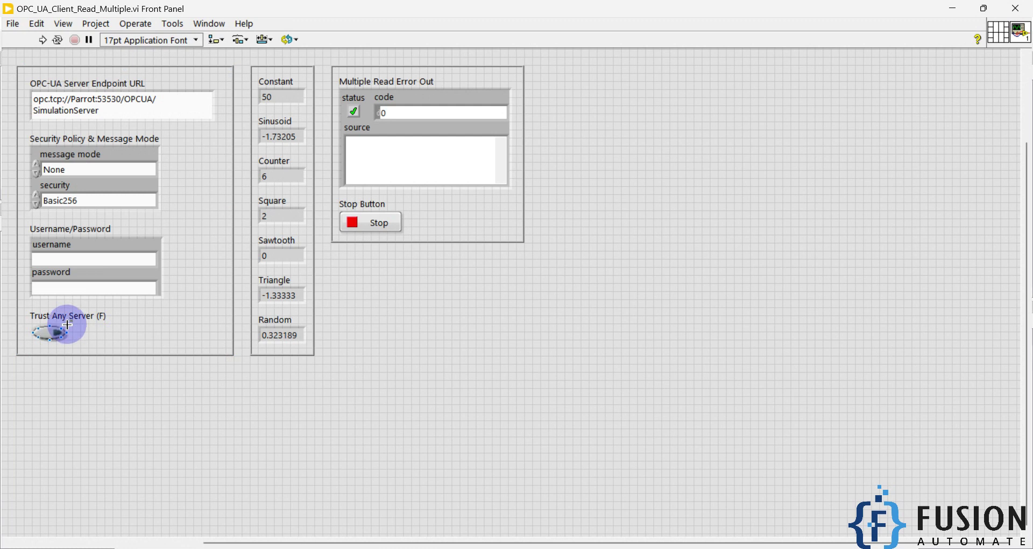
left_click(105, 323)
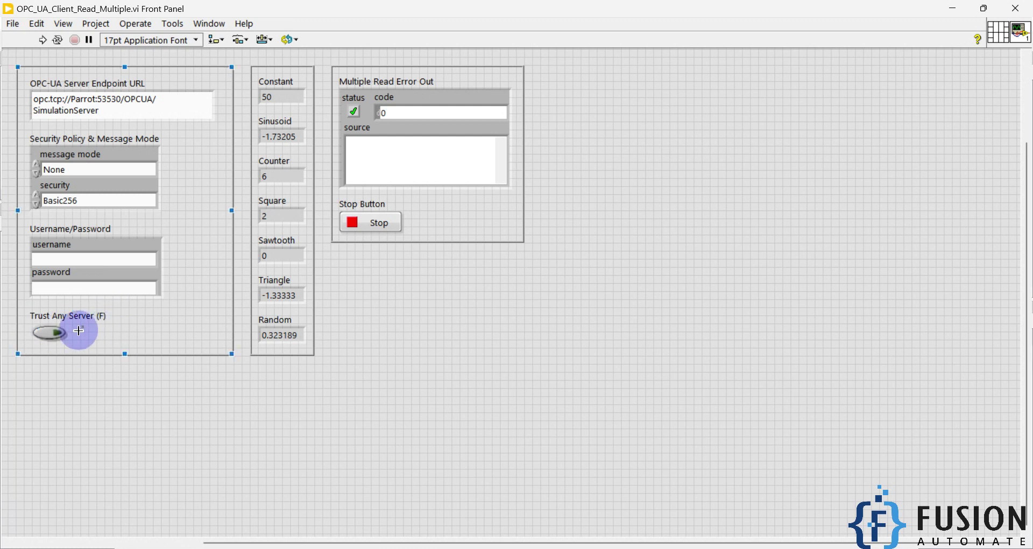
left_click(59, 338)
left_click(103, 333)
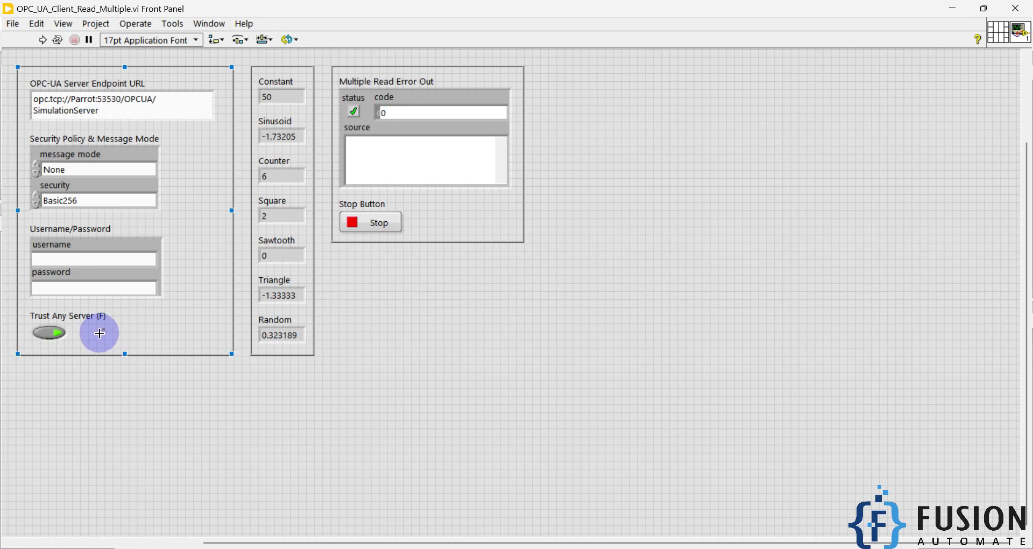
left_click_drag(189, 297, 21, 230)
left_click_drag(182, 209, 27, 134)
left_click(189, 172)
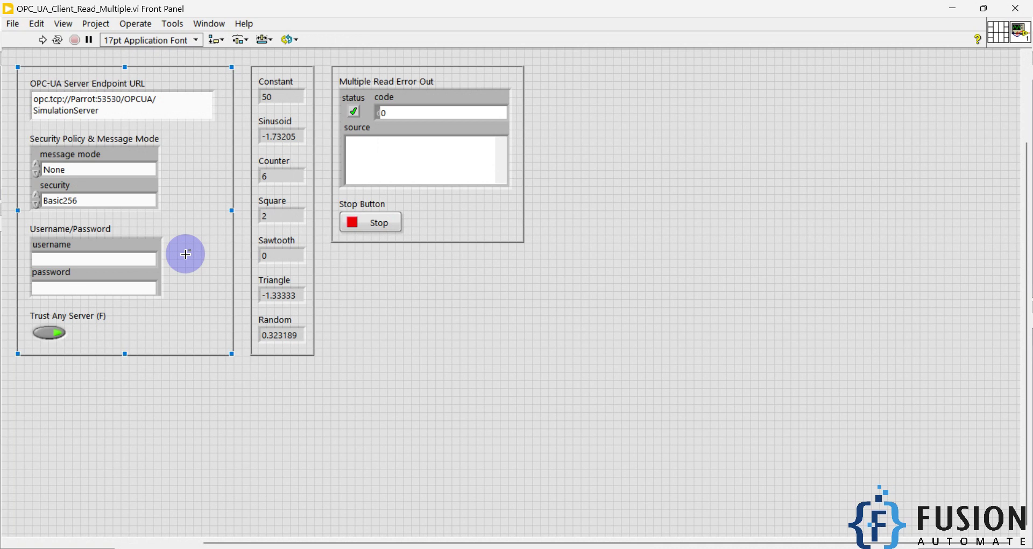
left_click(392, 369)
left_click(282, 216)
left_click(253, 136)
key("alt+Tab")
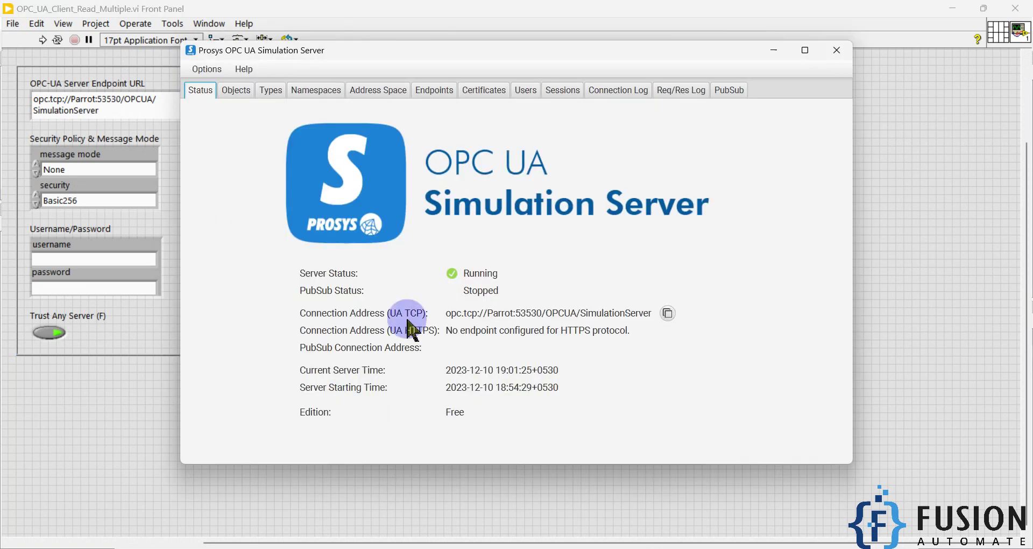
left_click(431, 90)
left_click(380, 91)
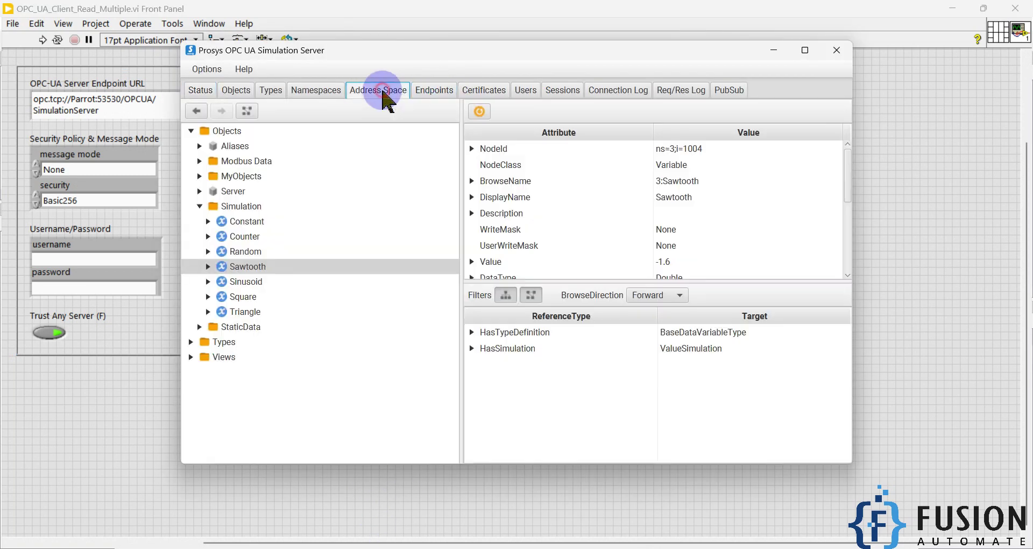
left_click(693, 150)
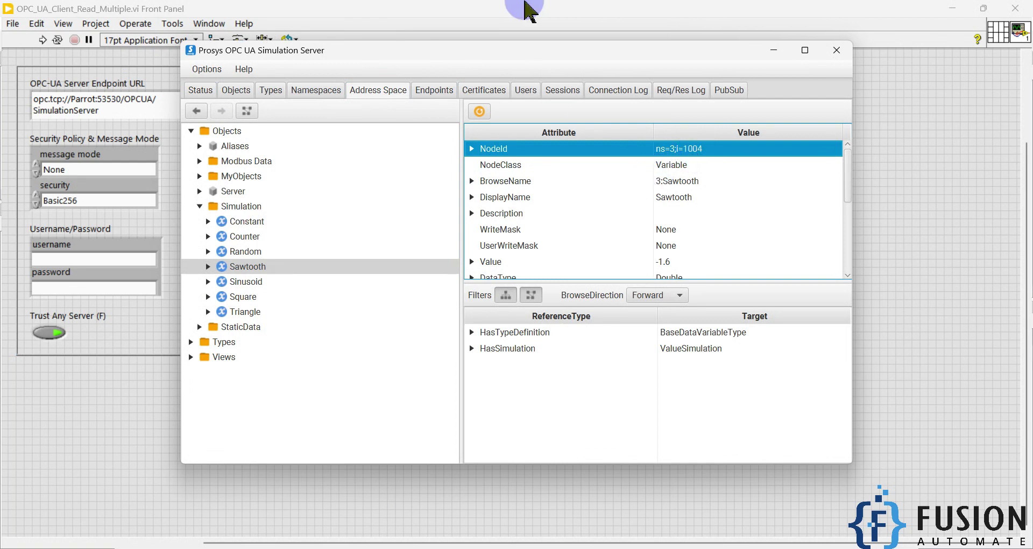
left_click(525, 7)
left_click(272, 94)
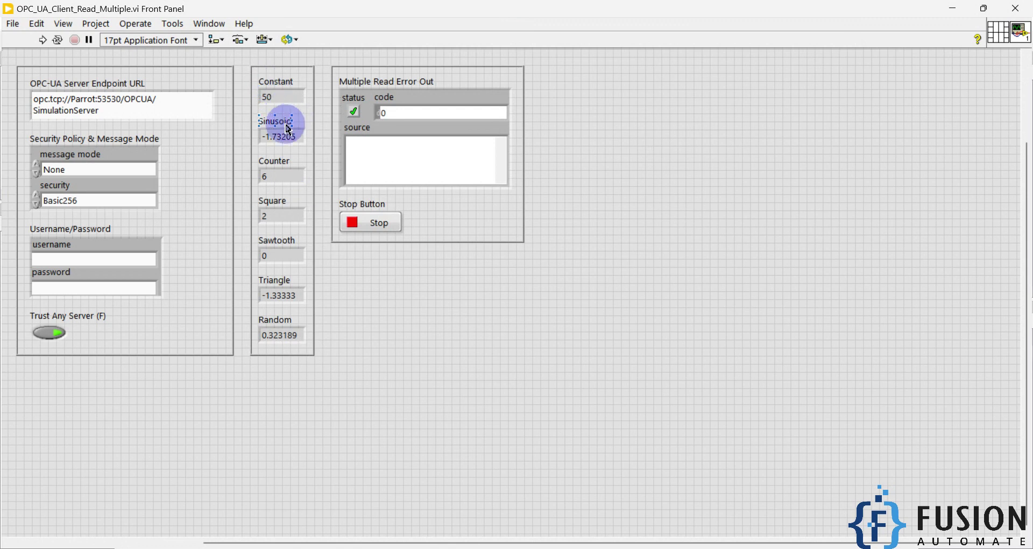
left_click(281, 135)
left_click(252, 188)
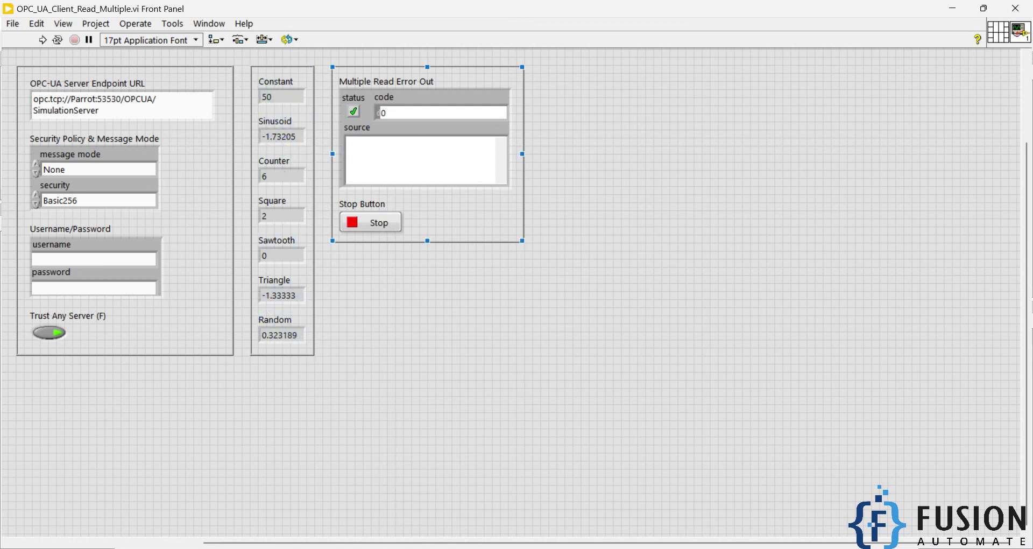
left_click(406, 546)
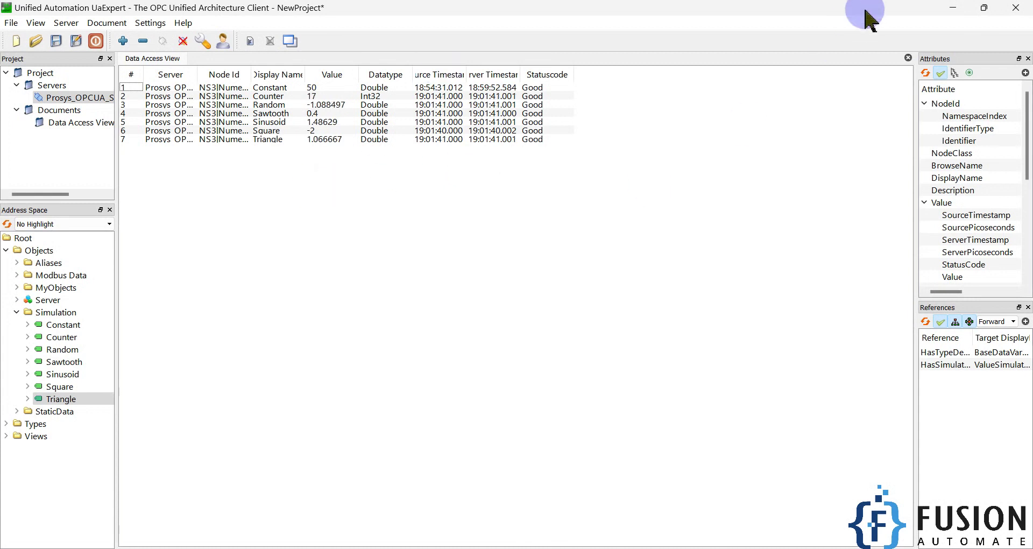
left_click(953, 9)
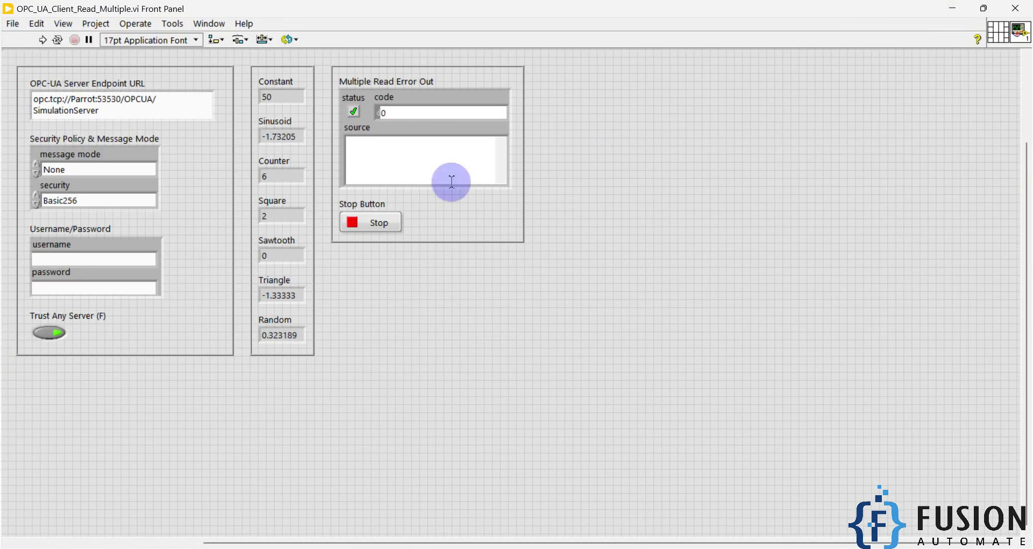
left_click(93, 93)
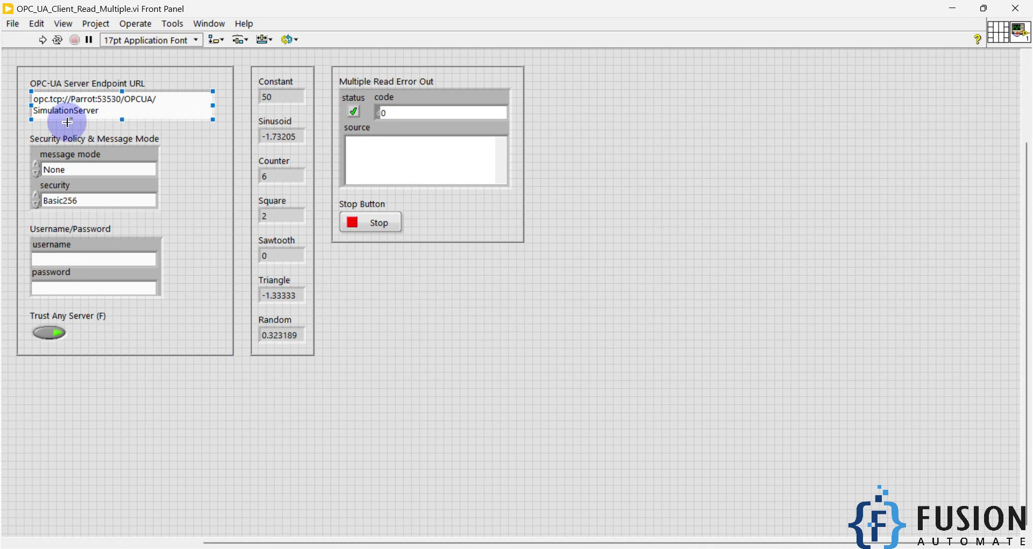
left_click(67, 202)
left_click(117, 214)
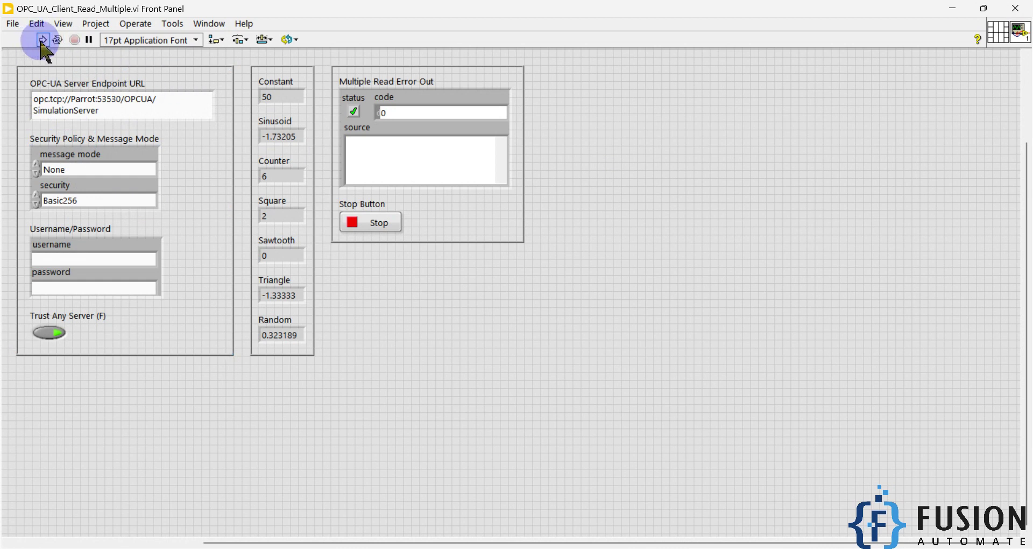
Step: Run OPC_UA_Client_Read_Multiple.vi and snap the LabVIEW window to the left half
left_click(42, 40)
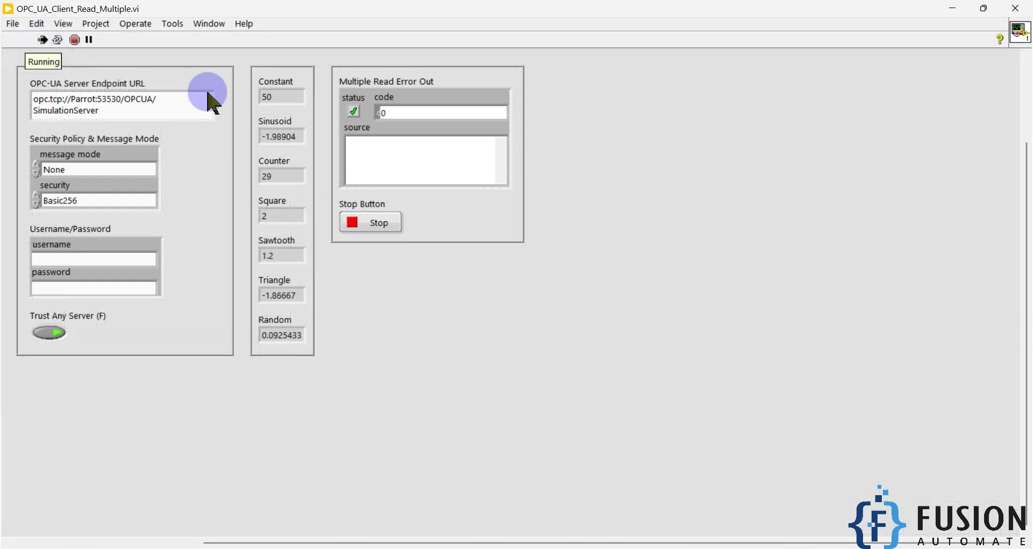
left_click(274, 98)
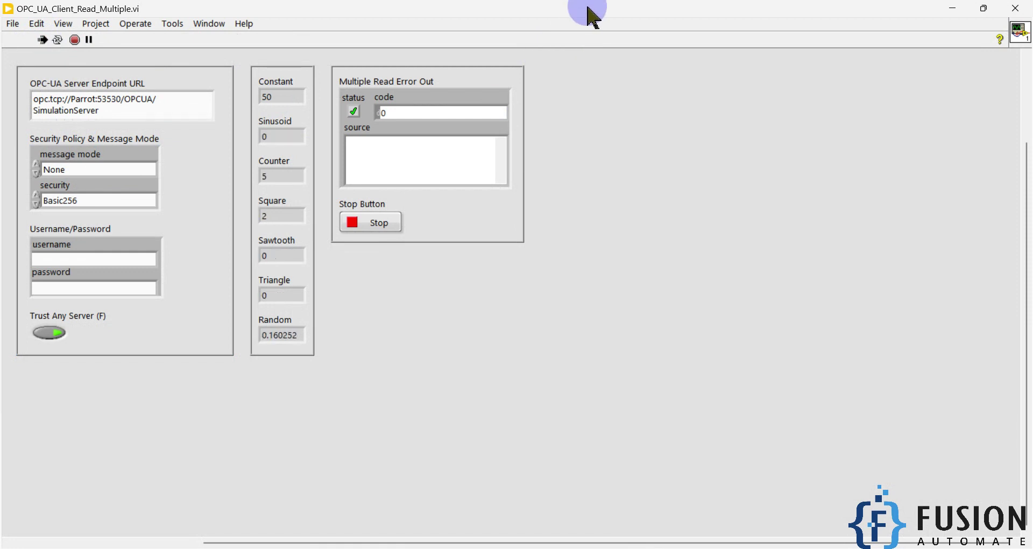
left_click_drag(584, 17, 5, 300)
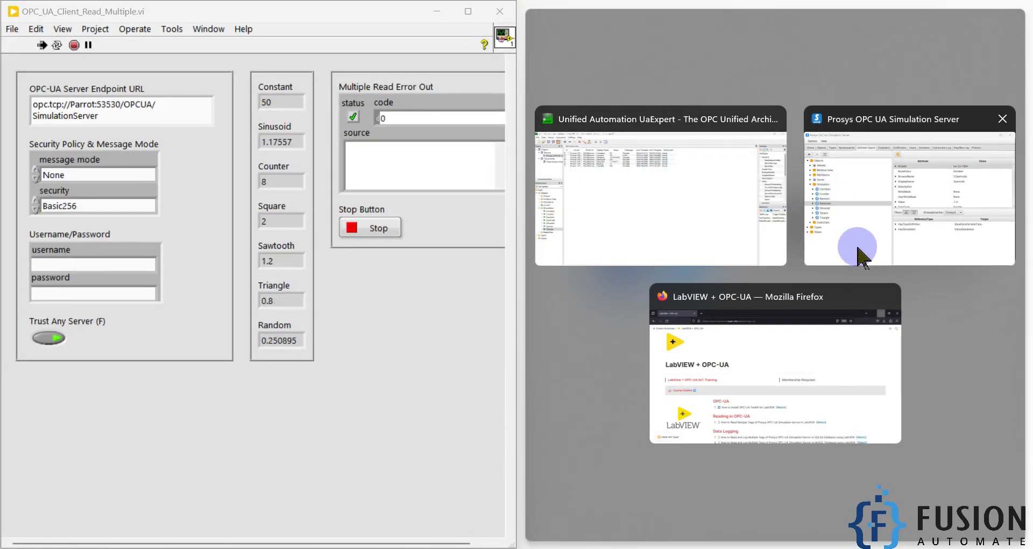
Step: Snap UaExpert to the right half and compare its Counter and Constant values
left_click(668, 198)
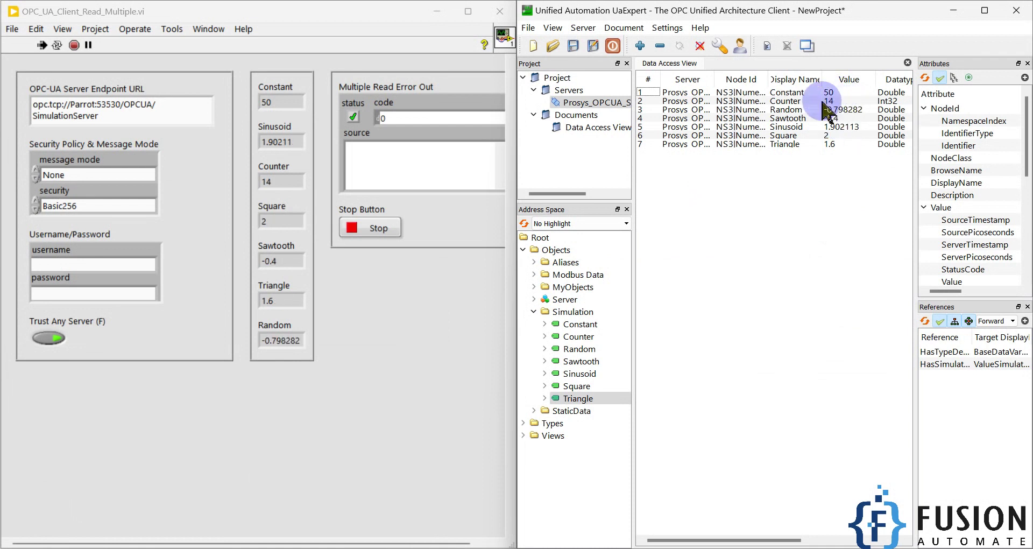
left_click(840, 102)
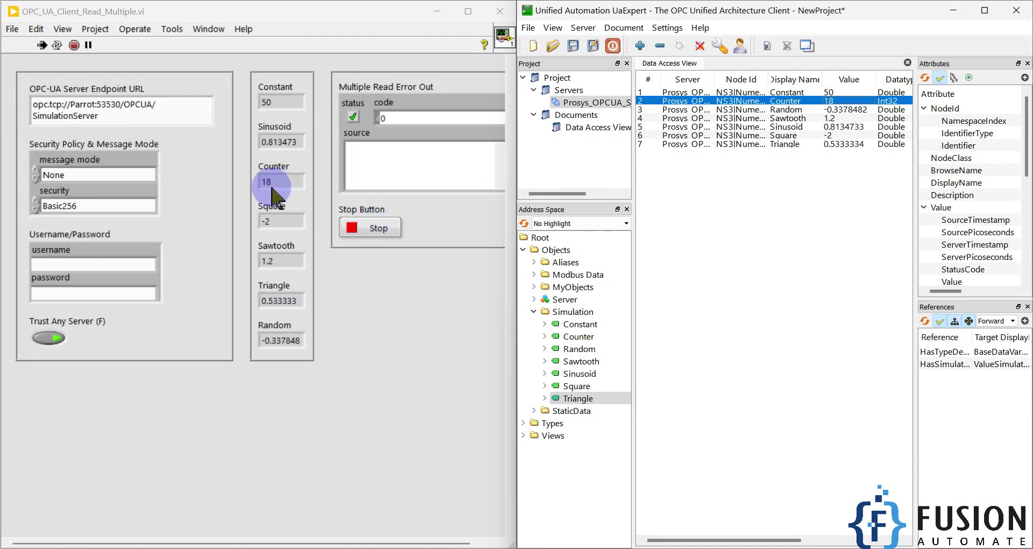
double_click(839, 92)
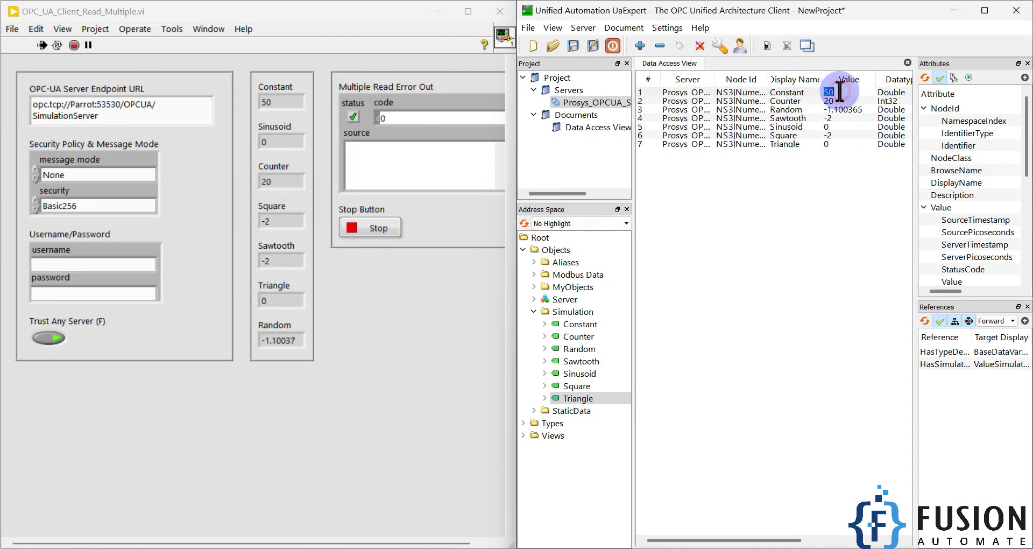
Step: Commit Constant value 66 and confirm LabVIEW's Constant indicator also reads 66
key("Return")
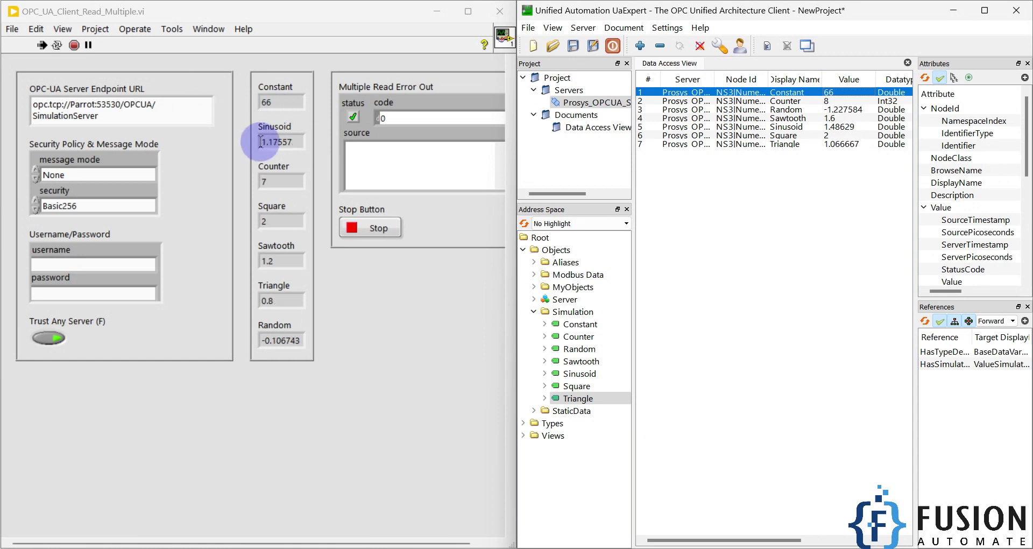
left_click(321, 249)
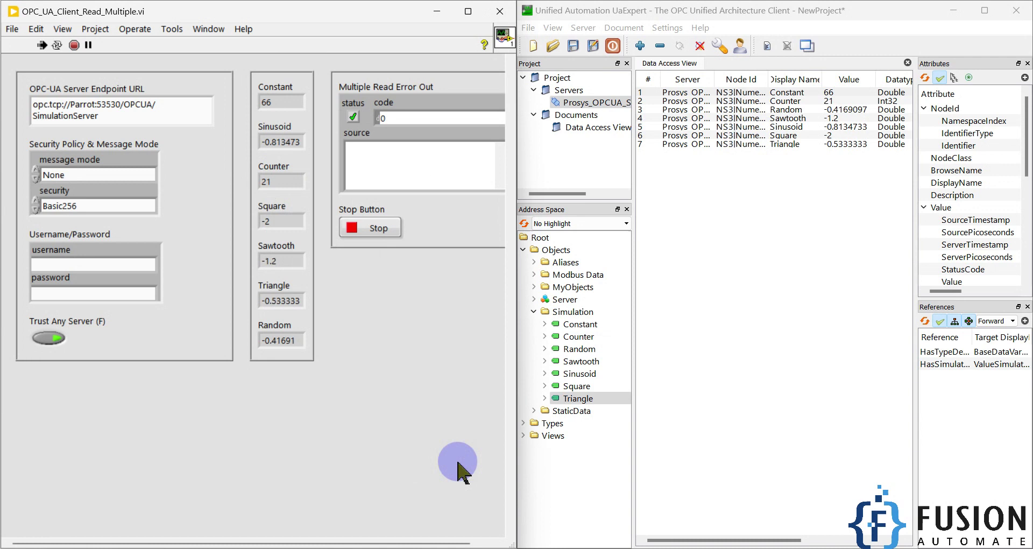
left_click(535, 533)
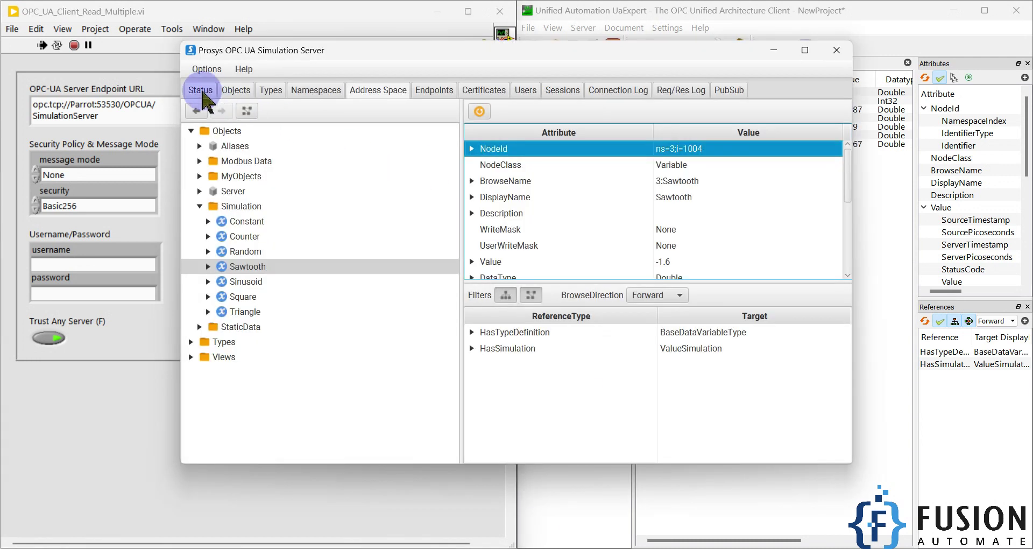
Step: Copy the simulation server's UA TCP connection address from its Status page
left_click(200, 90)
left_click_drag(274, 50, 371, 46)
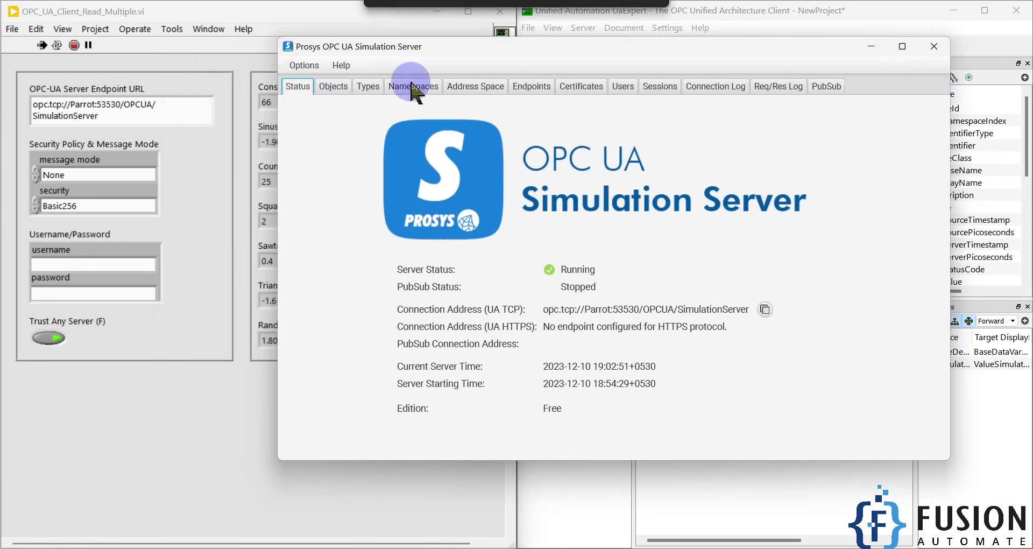
left_click(765, 310)
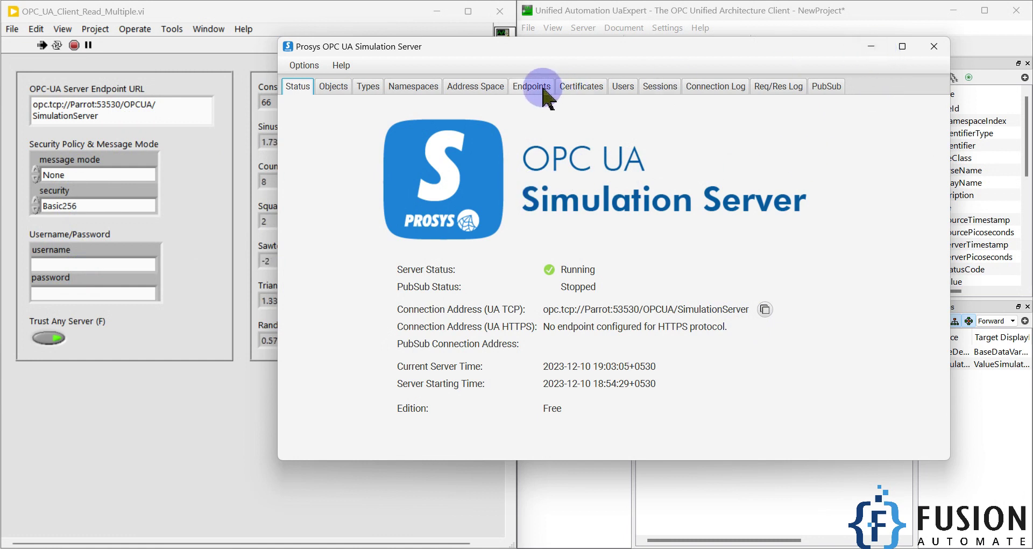
Step: Look up Constant (ns=3;i=1001) and Counter (ns=3;i=1002) NodeIds, then return to LabVIEW
left_click(491, 88)
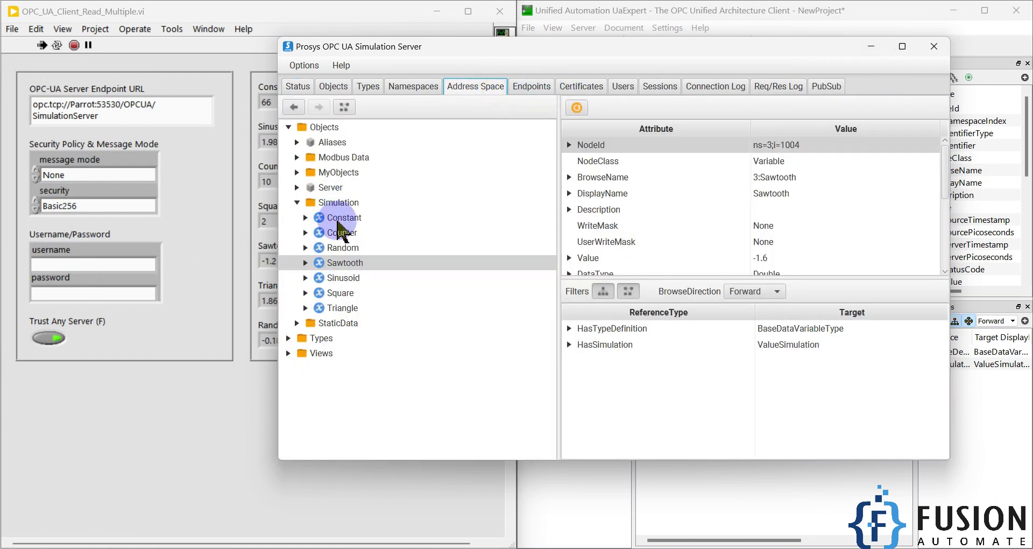
left_click(340, 218)
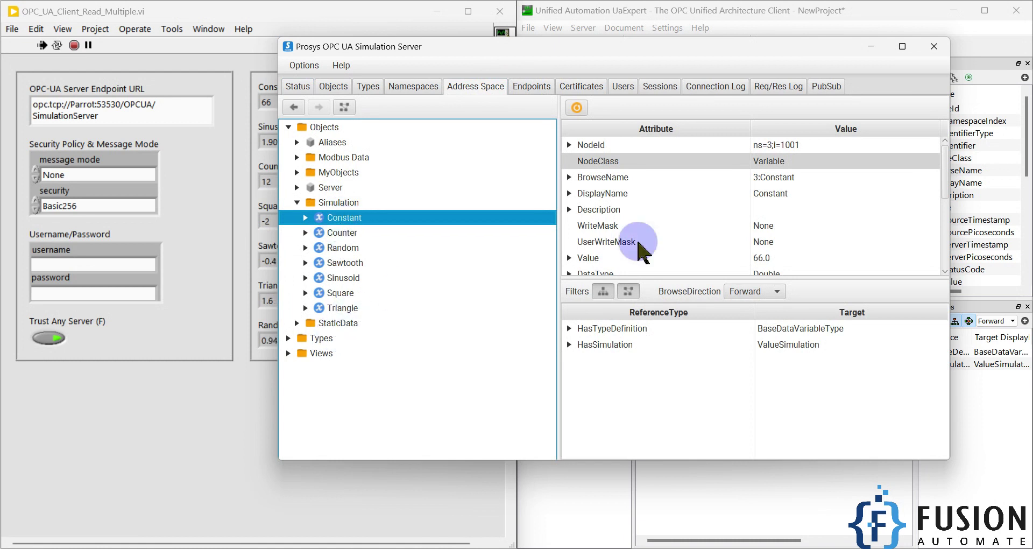
left_click(769, 148)
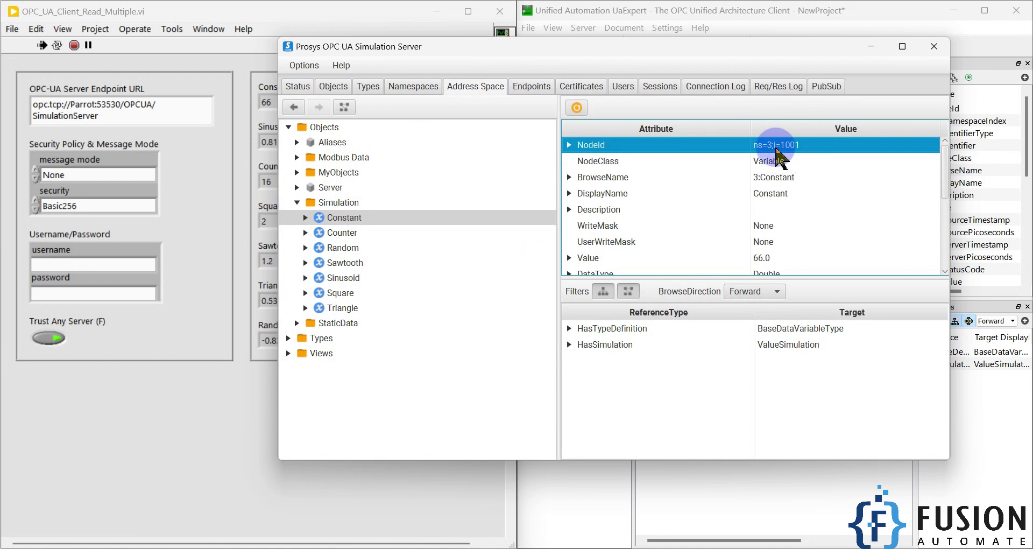
left_click(383, 234)
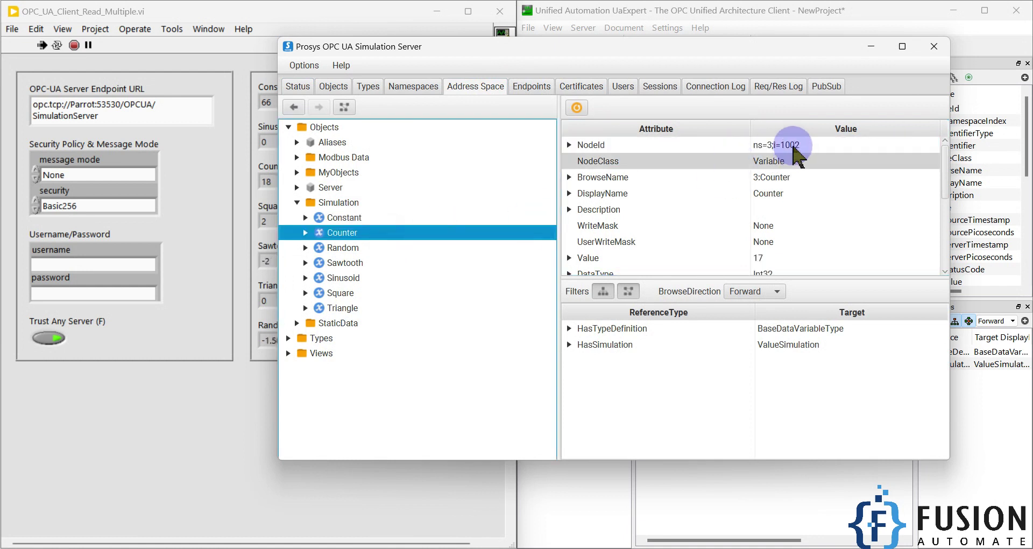
left_click(358, 24)
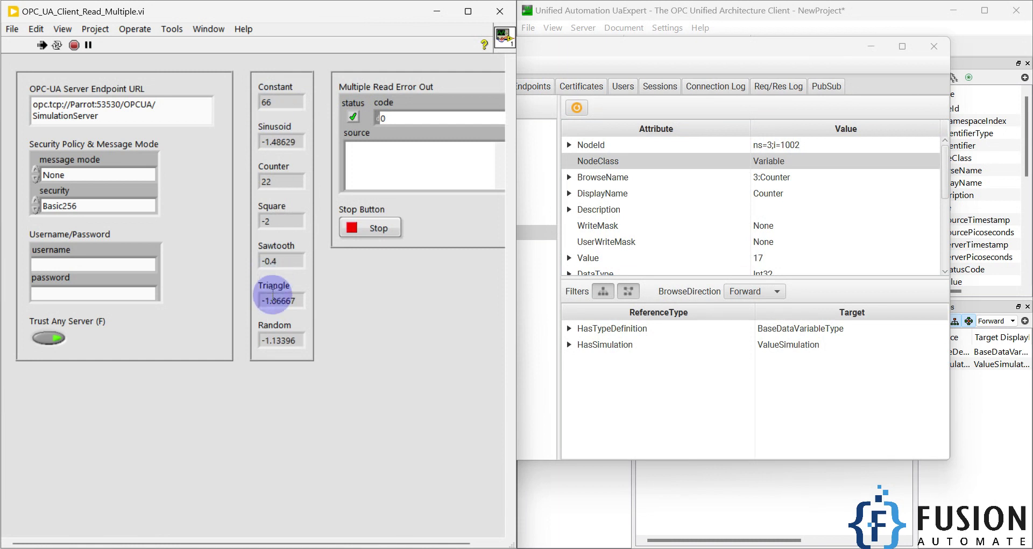
left_click(698, 49)
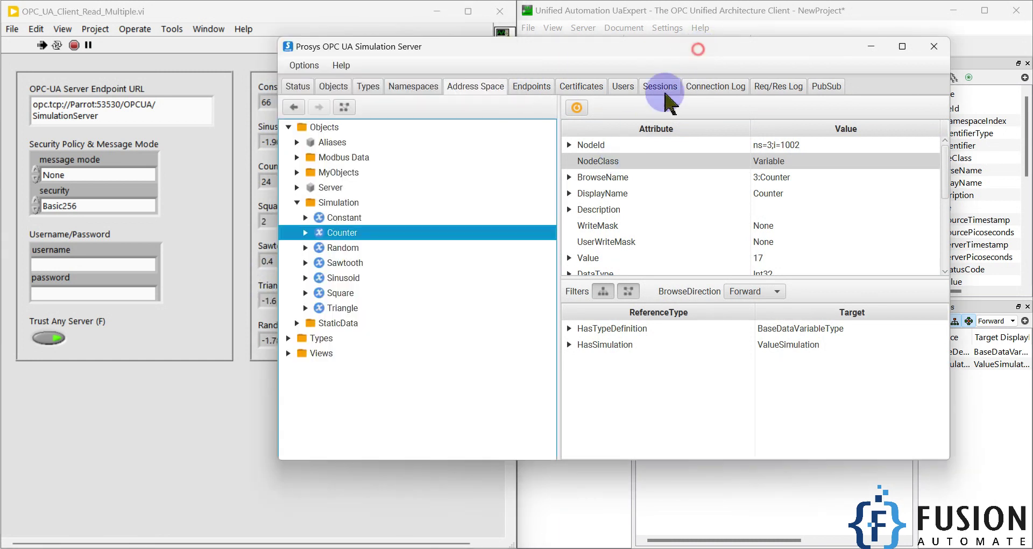
left_click(350, 17)
left_click(413, 163)
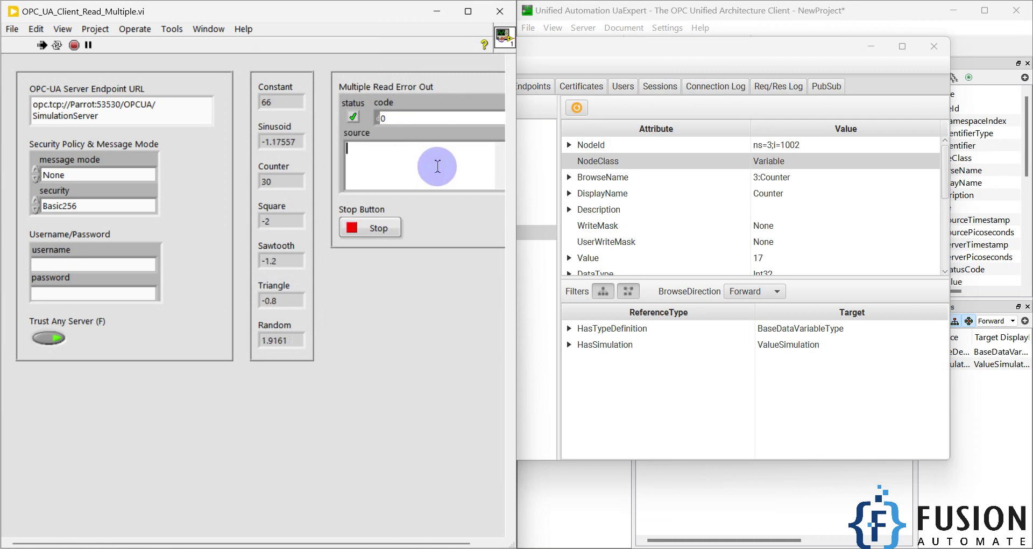
Step: Minimize the Prosys server window to show UaExpert beside the running VI
left_click(857, 51)
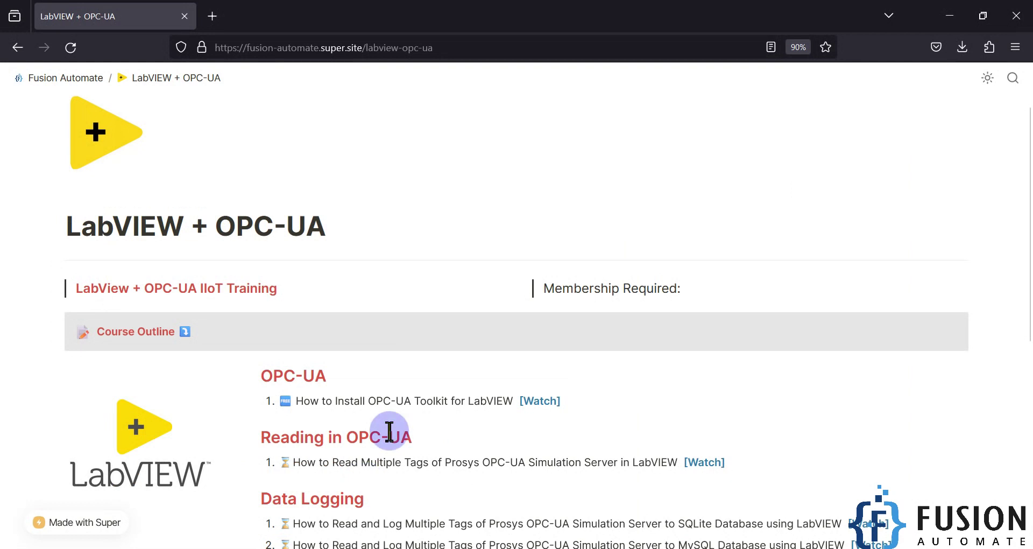
scroll(425, 350, "down", 5)
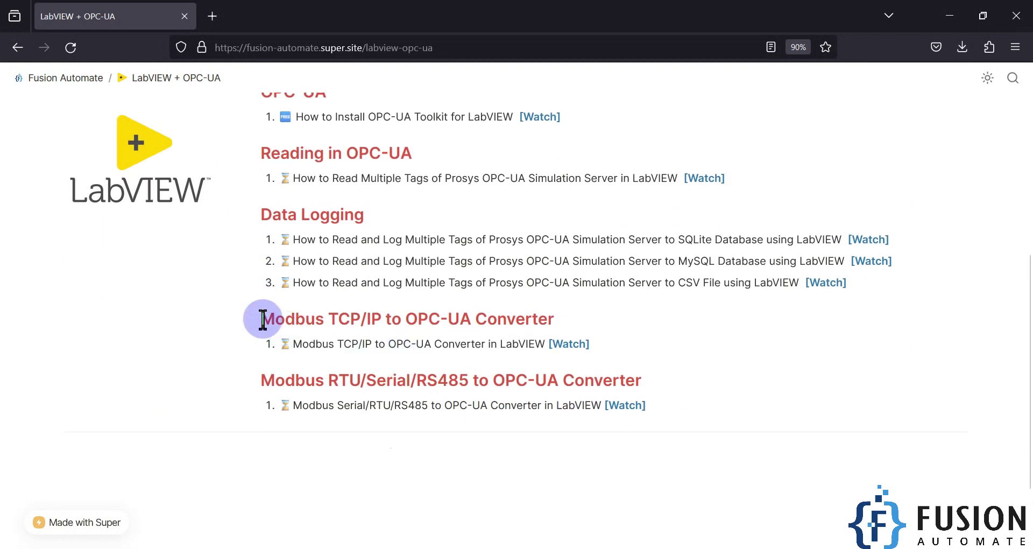
Step: Highlight the Modbus TCP and RTU headings and the three Data Logging lessons, including CSV File
left_click_drag(263, 320, 440, 319)
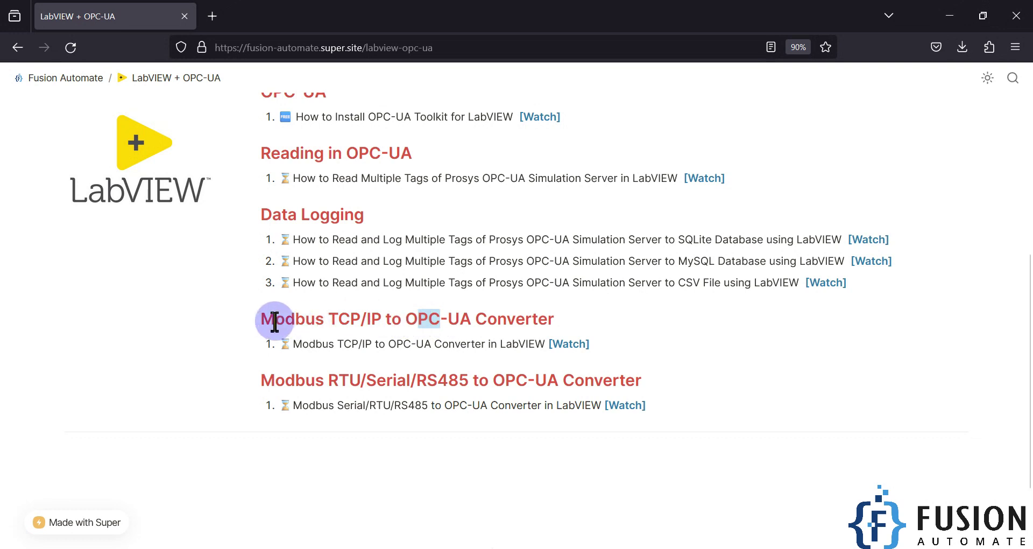
left_click_drag(262, 319, 474, 320)
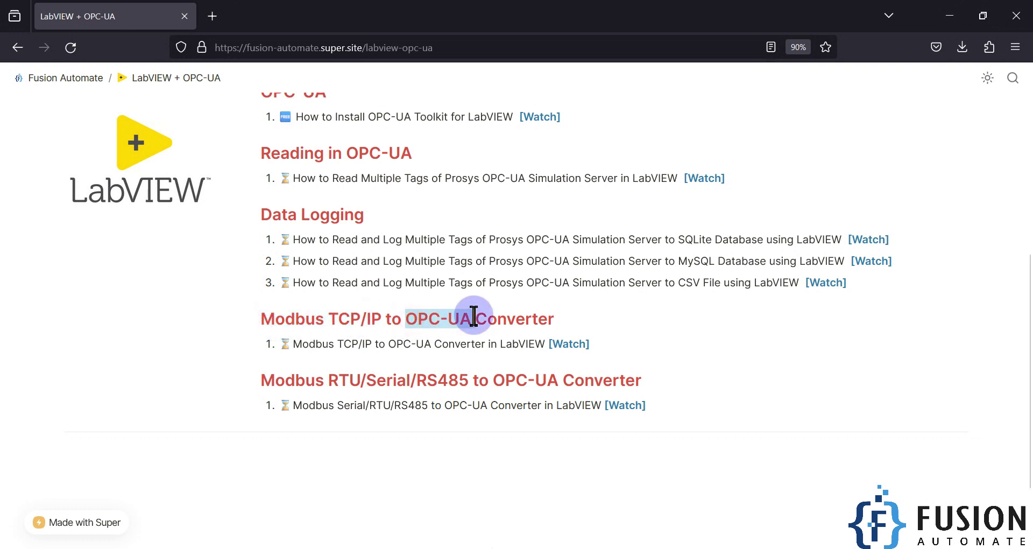
left_click_drag(328, 383, 378, 383)
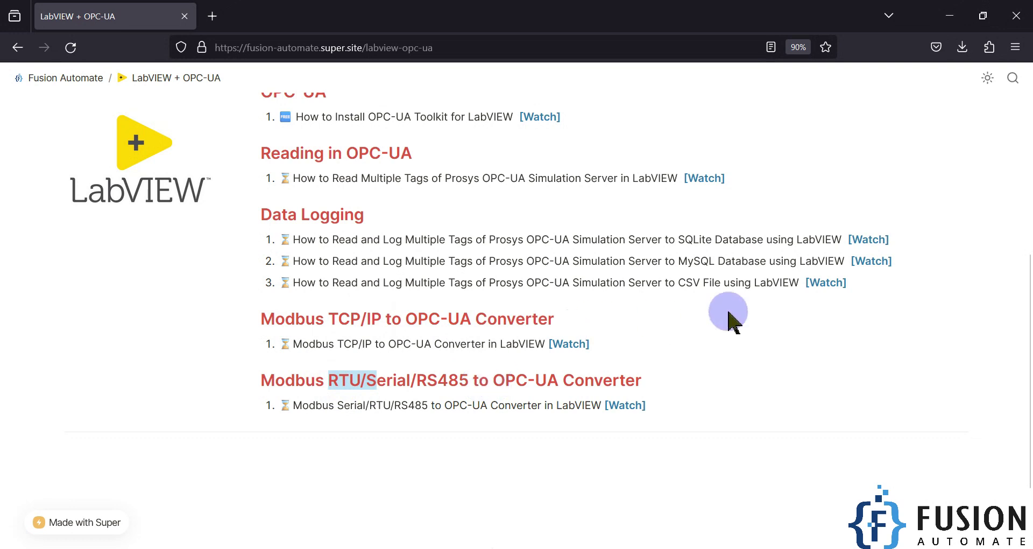
left_click_drag(849, 281, 296, 240)
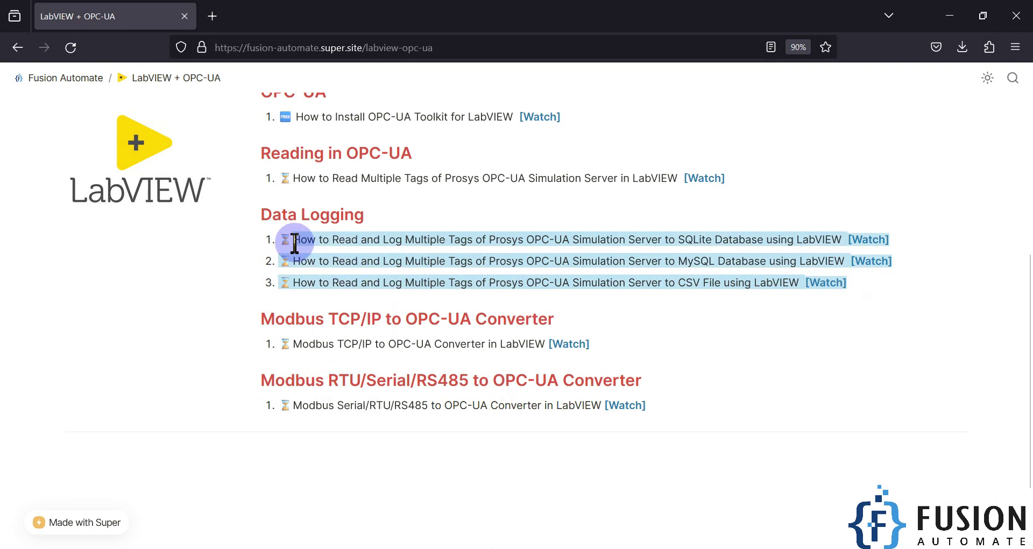
left_click(411, 258)
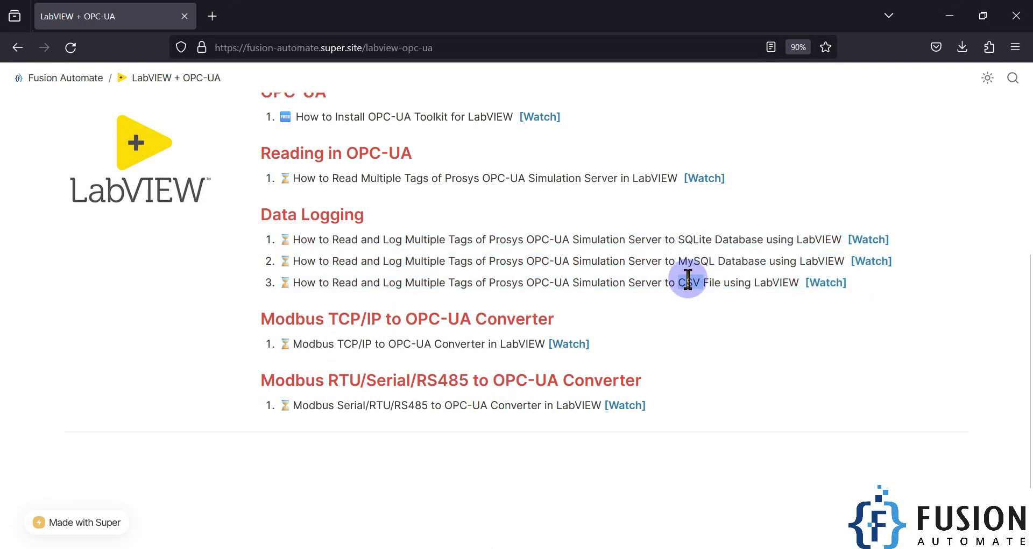
left_click_drag(688, 281, 710, 281)
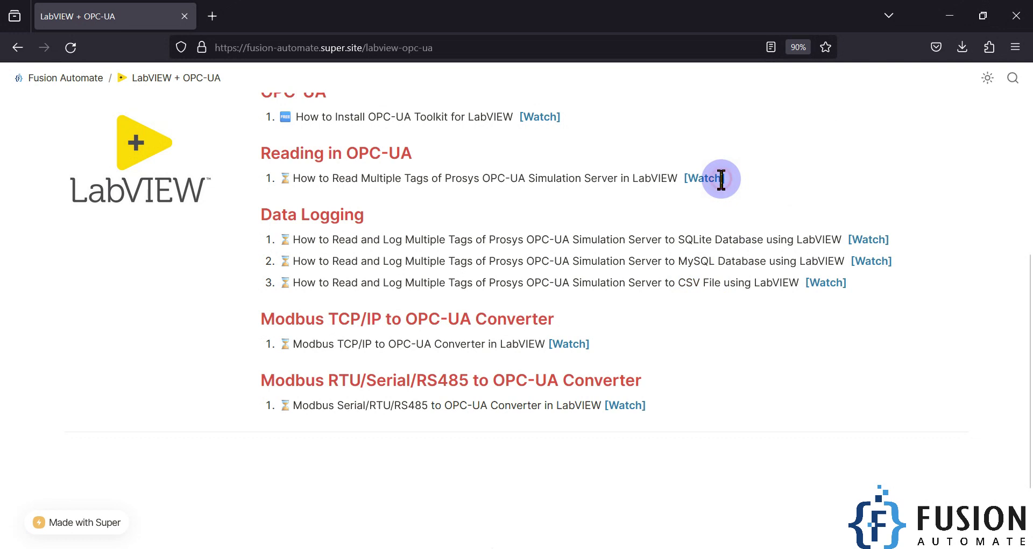
Step: Highlight the Reading in OPC-UA and Read Multiple Tags lesson lines, then minimize Firefox
left_click_drag(383, 179, 562, 178)
triple_click(564, 179)
left_click(565, 179)
left_click_drag(726, 180, 293, 182)
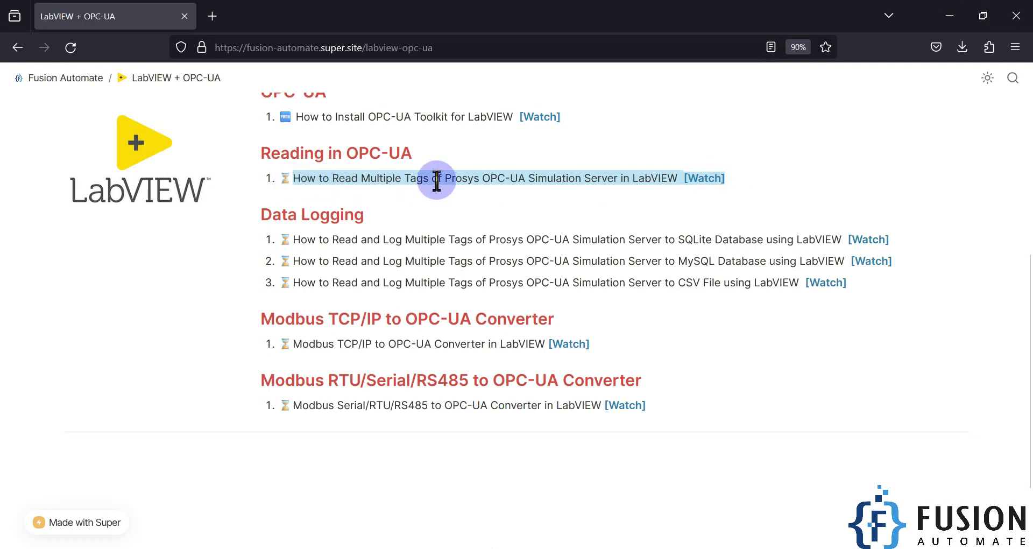
left_click(944, 22)
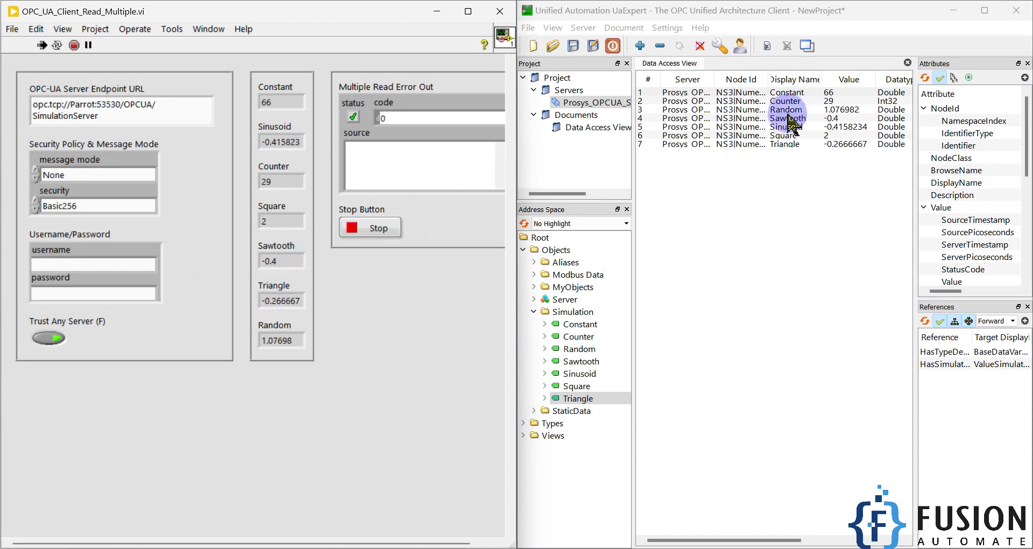
Step: Select the Constant tag row in UaExpert's Data Access View to compare it with the VI
left_click(780, 129)
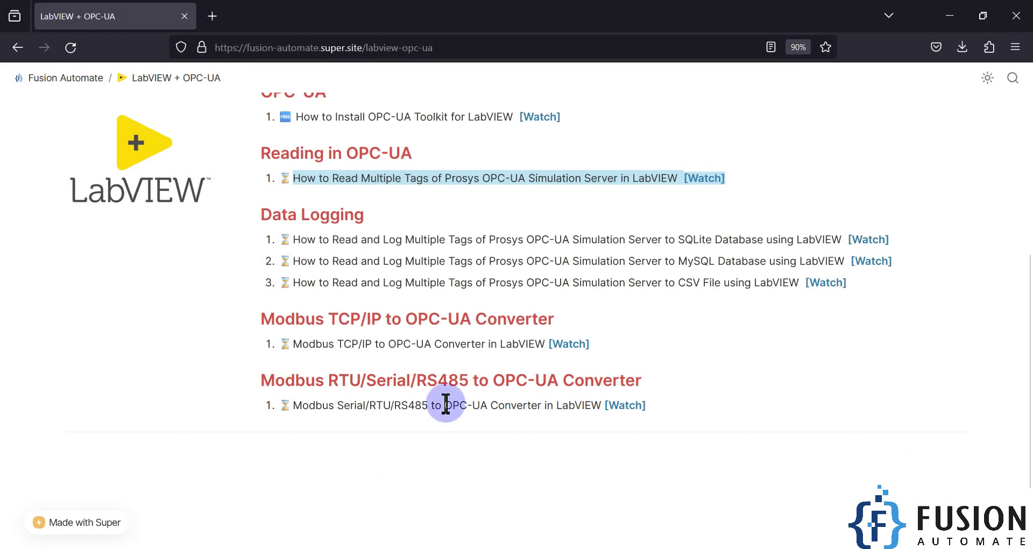
Step: Highlight the three Data Logging lessons and both Modbus converter lessons, then minimize Firefox
left_click(857, 284)
left_click_drag(858, 284, 299, 240)
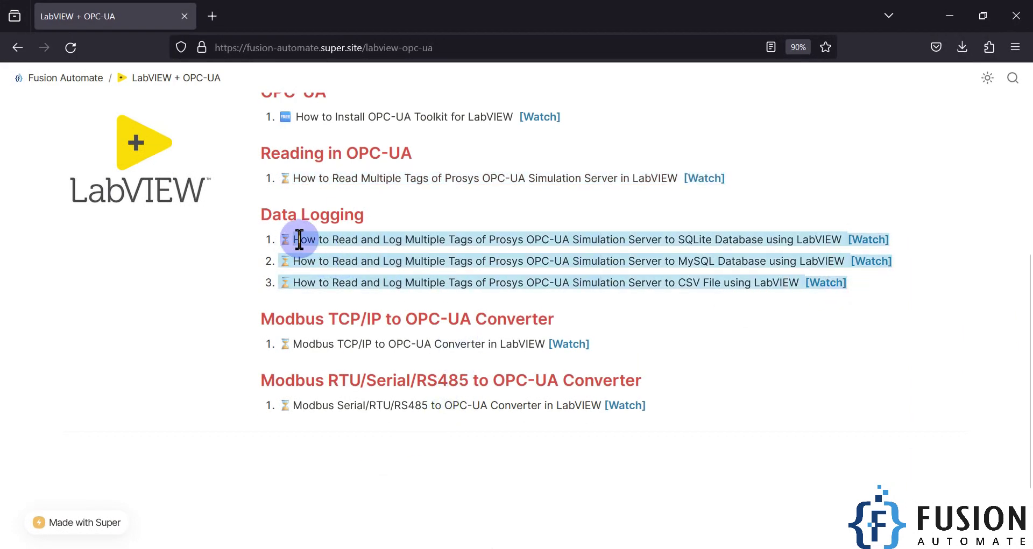
left_click_drag(662, 413, 269, 320)
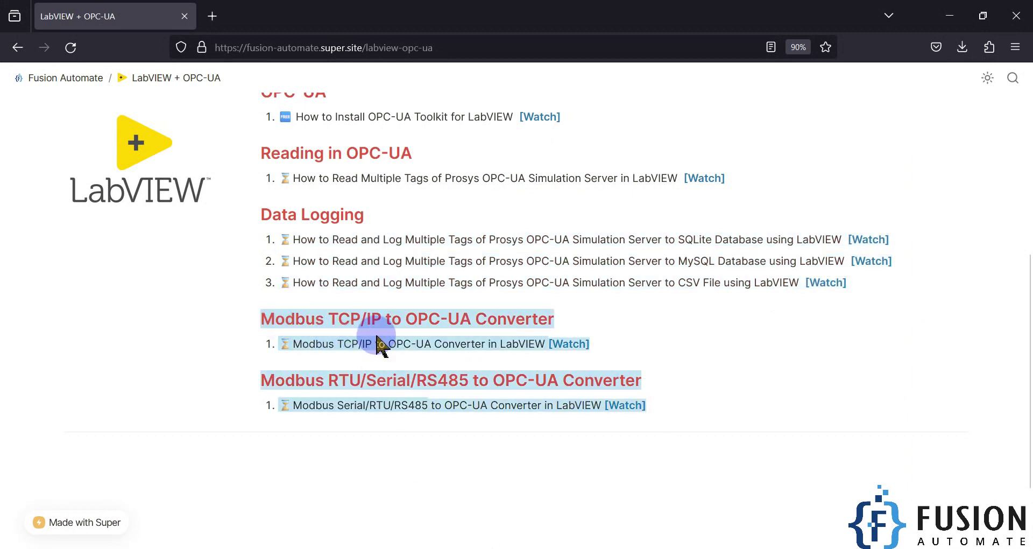
left_click(651, 333)
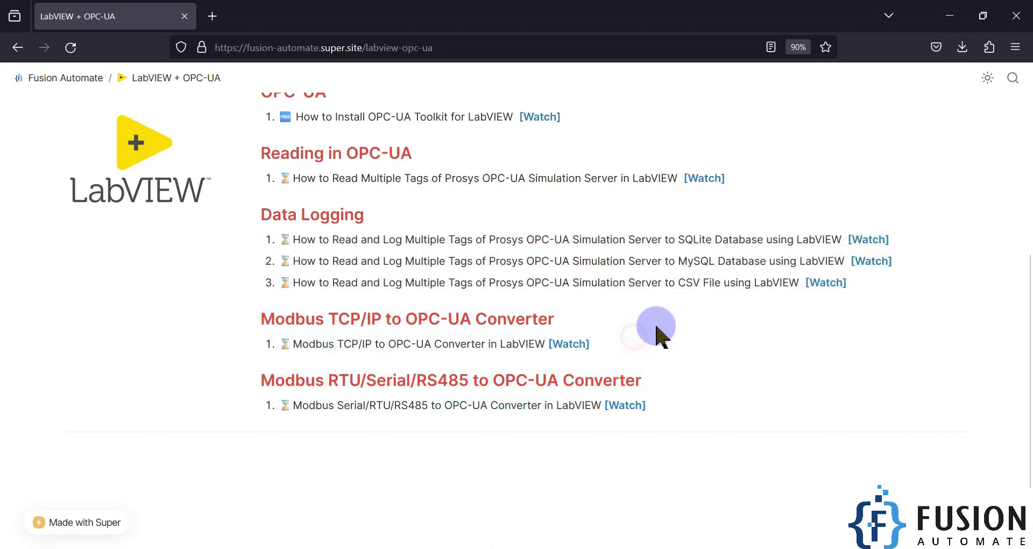
left_click(946, 16)
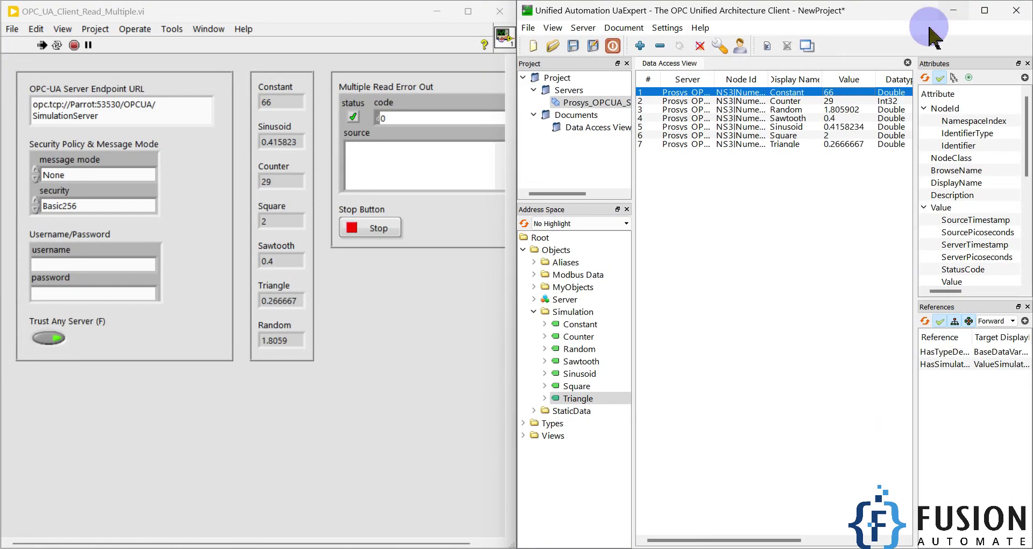